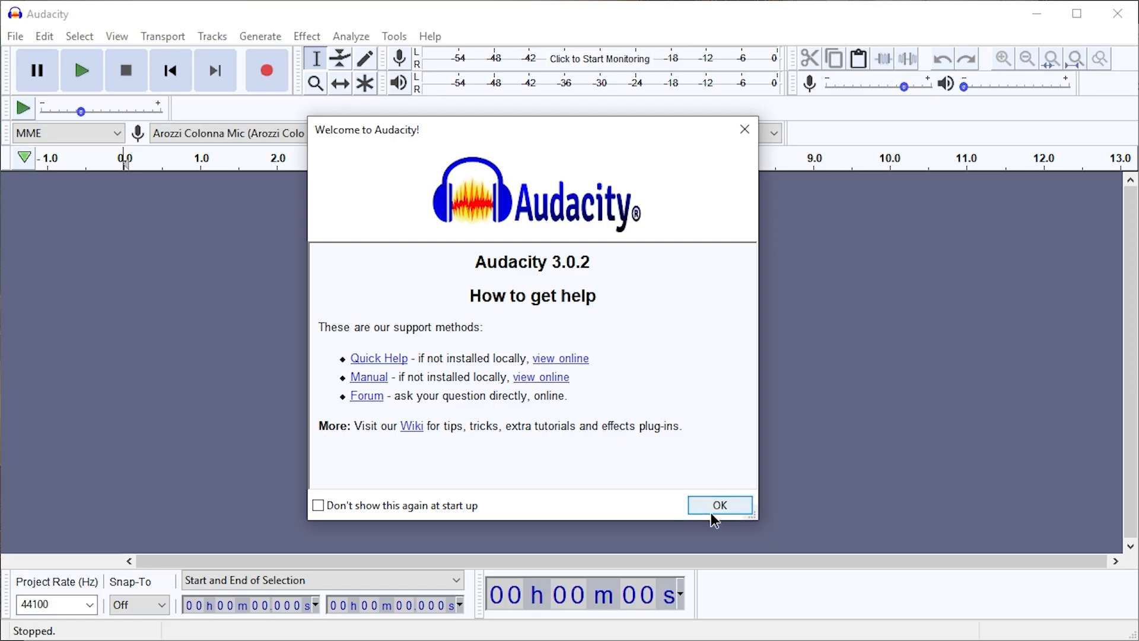
Dismiss the welcome dialog, and record a short microphone test and play it back from about 3.17 s
{"action": "left_click", "coordinate": [376, 506]}
{"action": "left_click", "coordinate": [709, 505]}
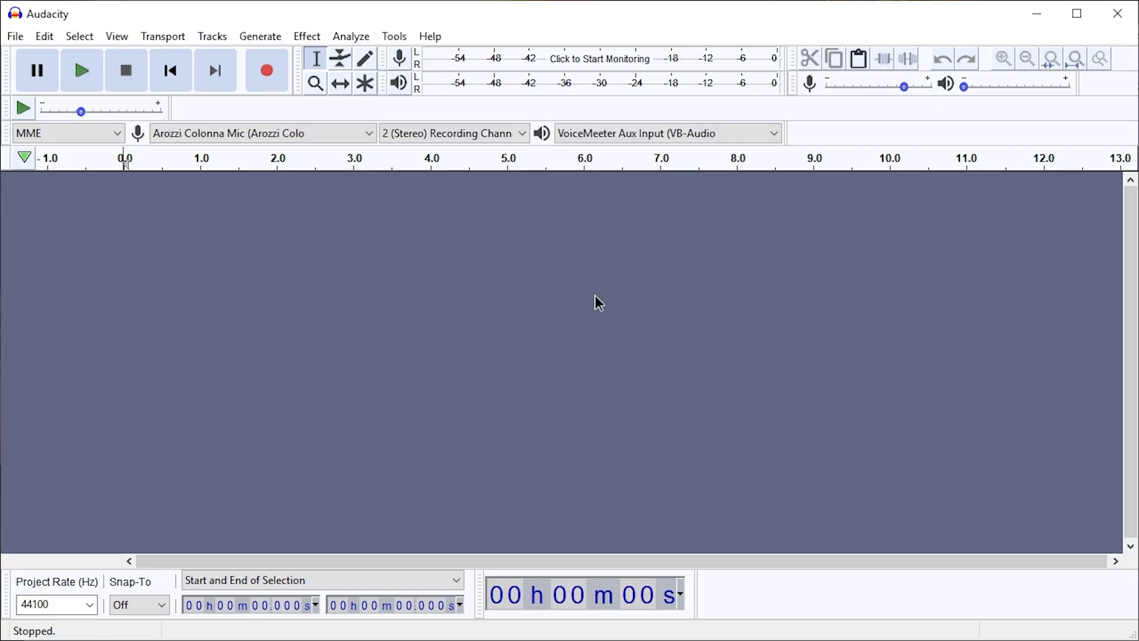
{"action": "left_click", "coordinate": [267, 74]}
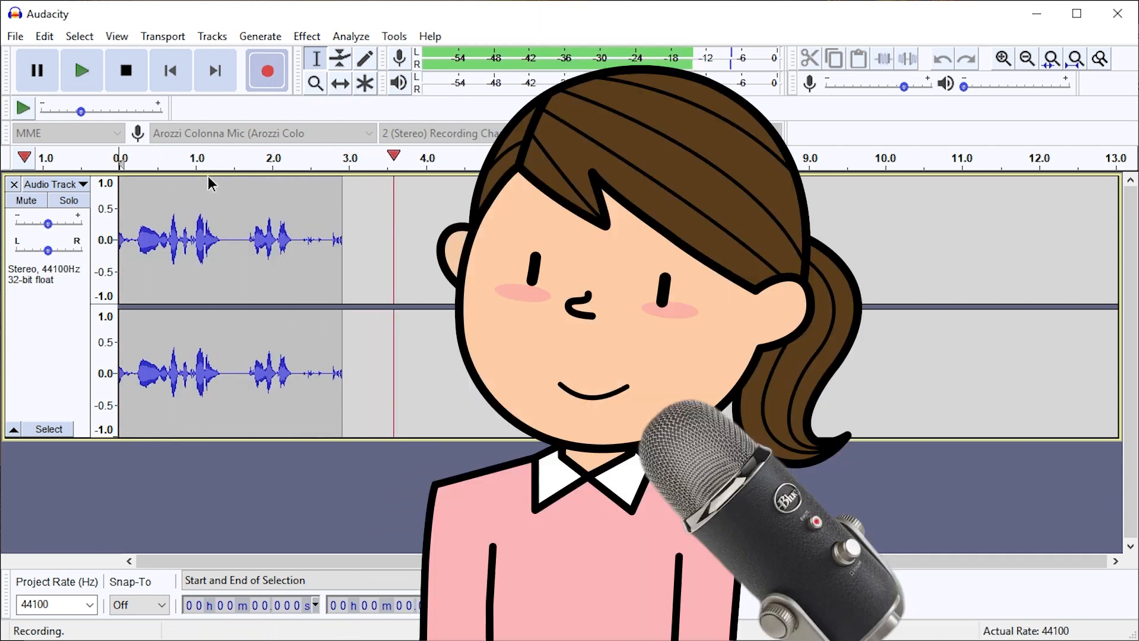
{"action": "key", "text": "space"}
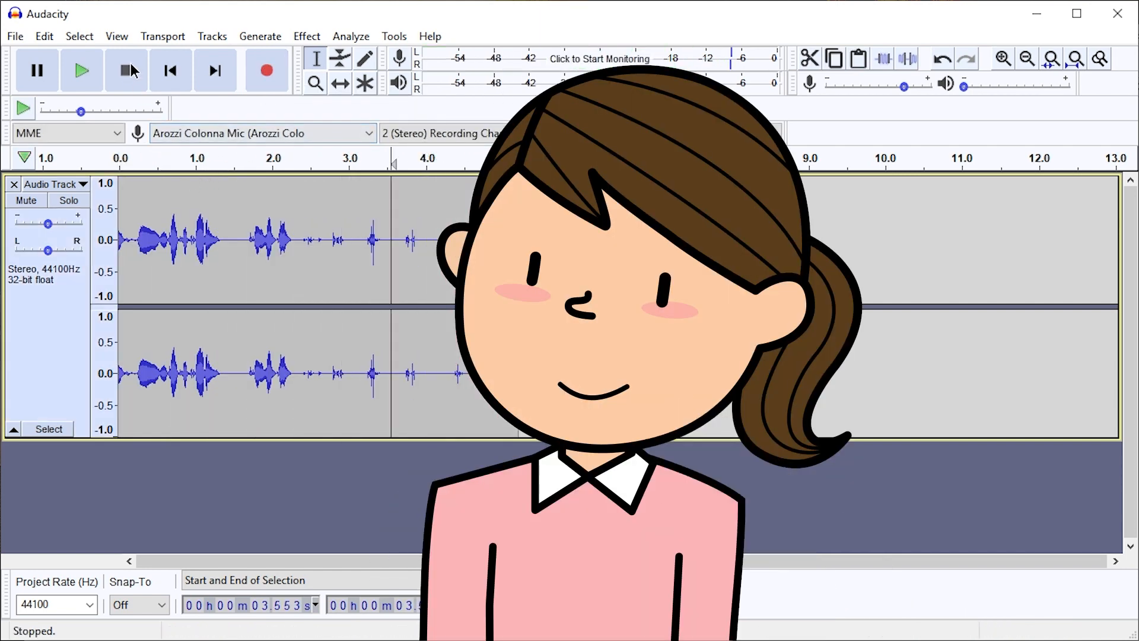
{"action": "left_click", "coordinate": [362, 214]}
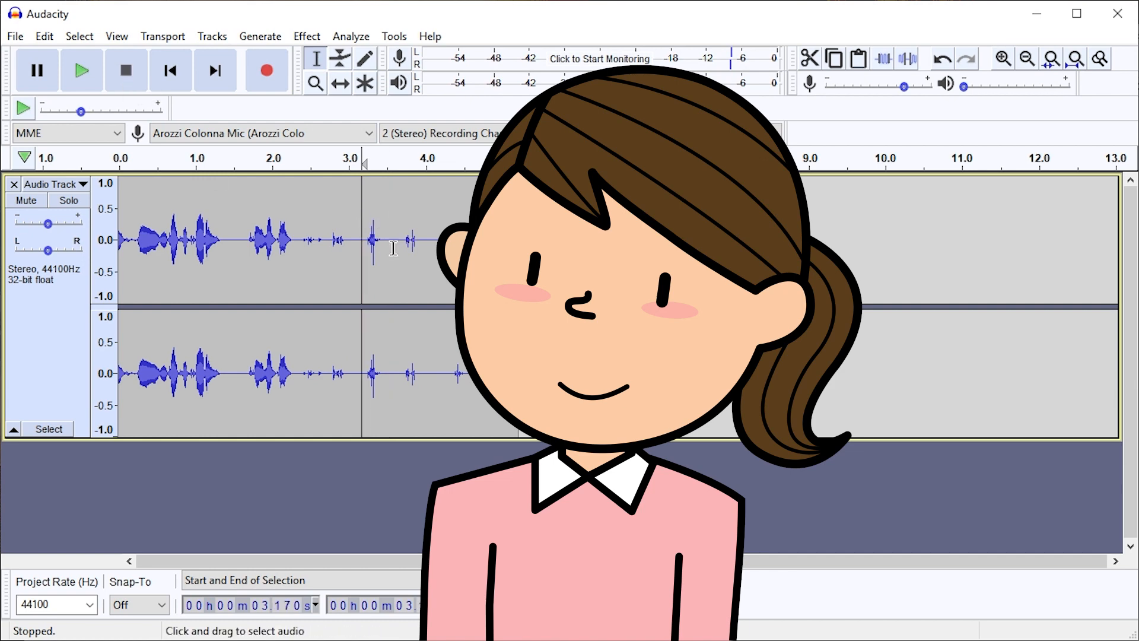
{"action": "key", "text": "space"}
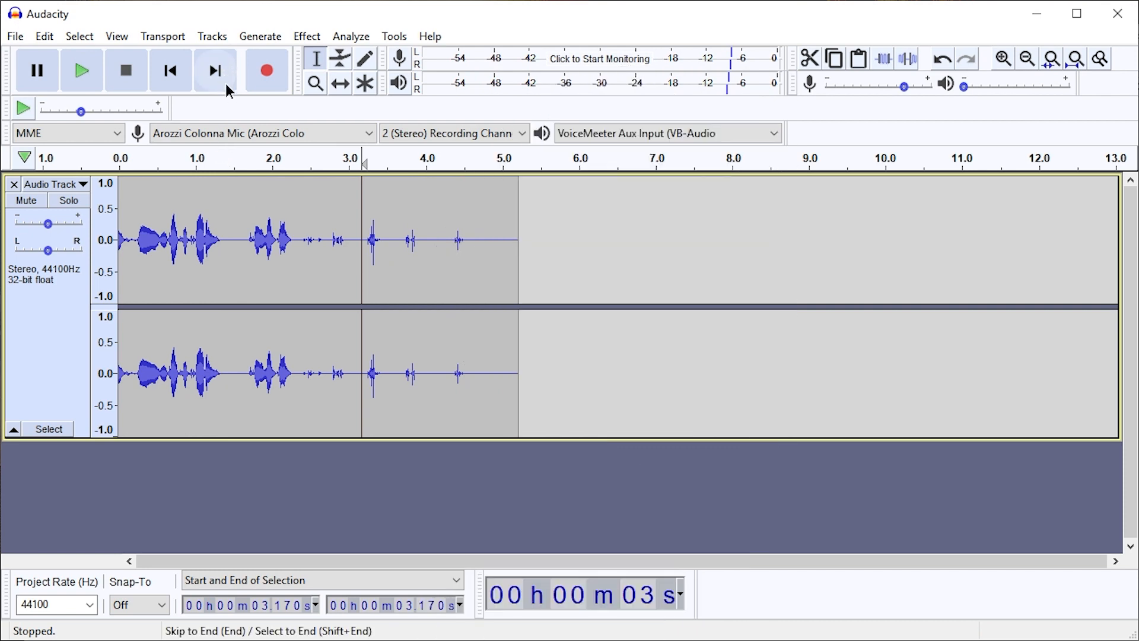
Check the available recording devices and remove the test recording's track
{"action": "left_click", "coordinate": [193, 133]}
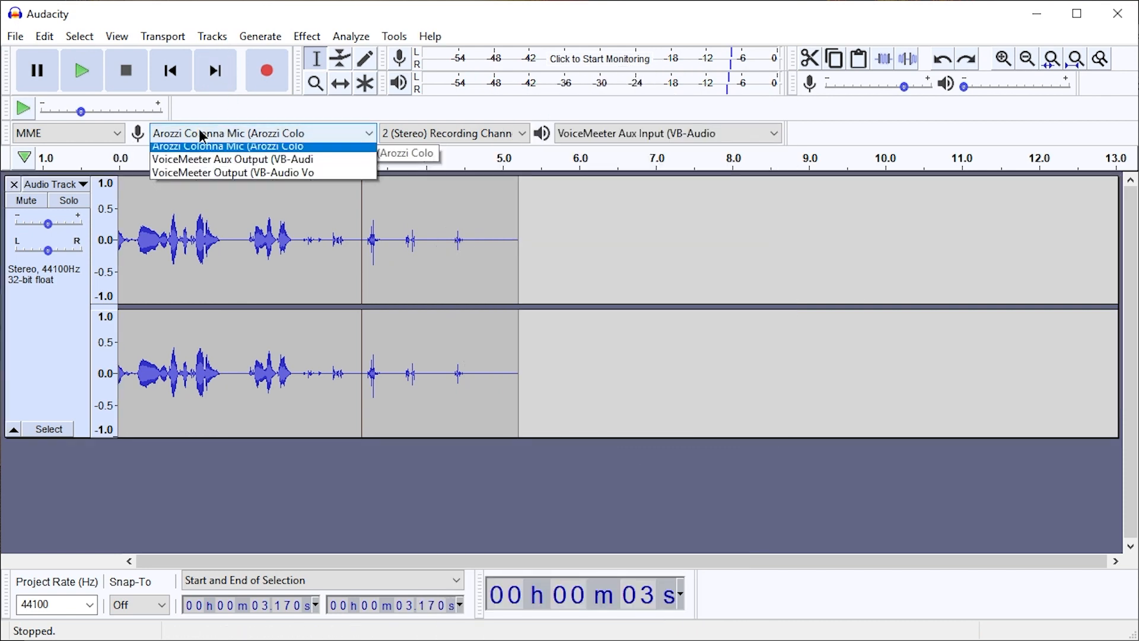
{"action": "left_click", "coordinate": [194, 133]}
{"action": "left_click", "coordinate": [193, 133]}
{"action": "left_click", "coordinate": [191, 139]}
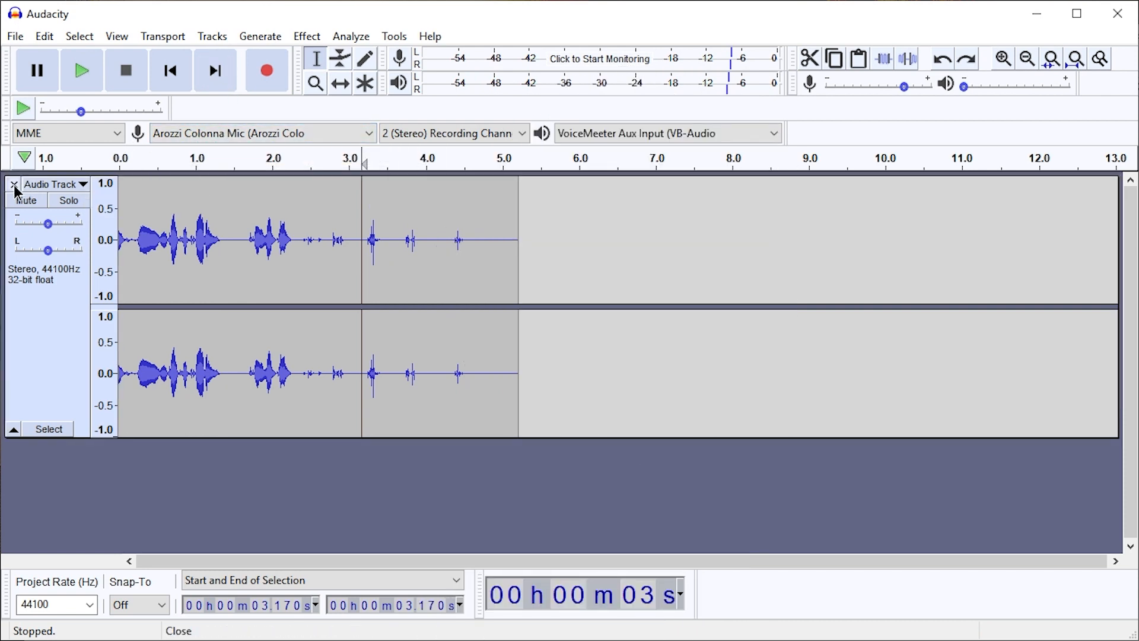
{"action": "left_click", "coordinate": [13, 184]}
Try Microsoft Sound Mapper - Input as the recording device by recording a short test and playing it back
{"action": "left_click", "coordinate": [189, 133]}
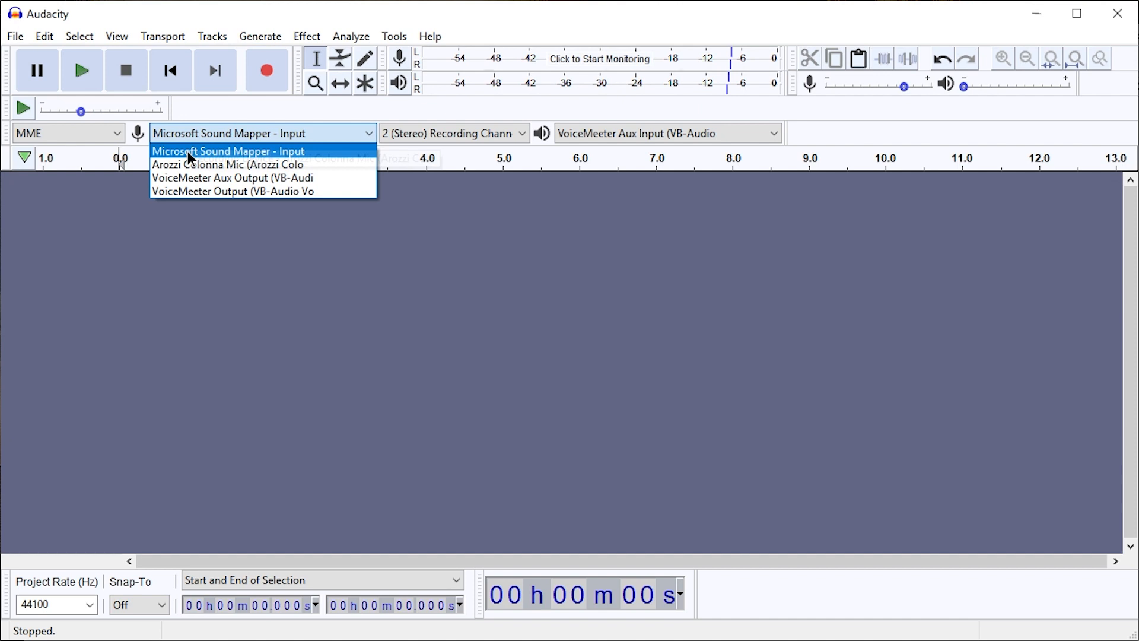
{"action": "left_click", "coordinate": [232, 152]}
{"action": "left_click", "coordinate": [268, 82]}
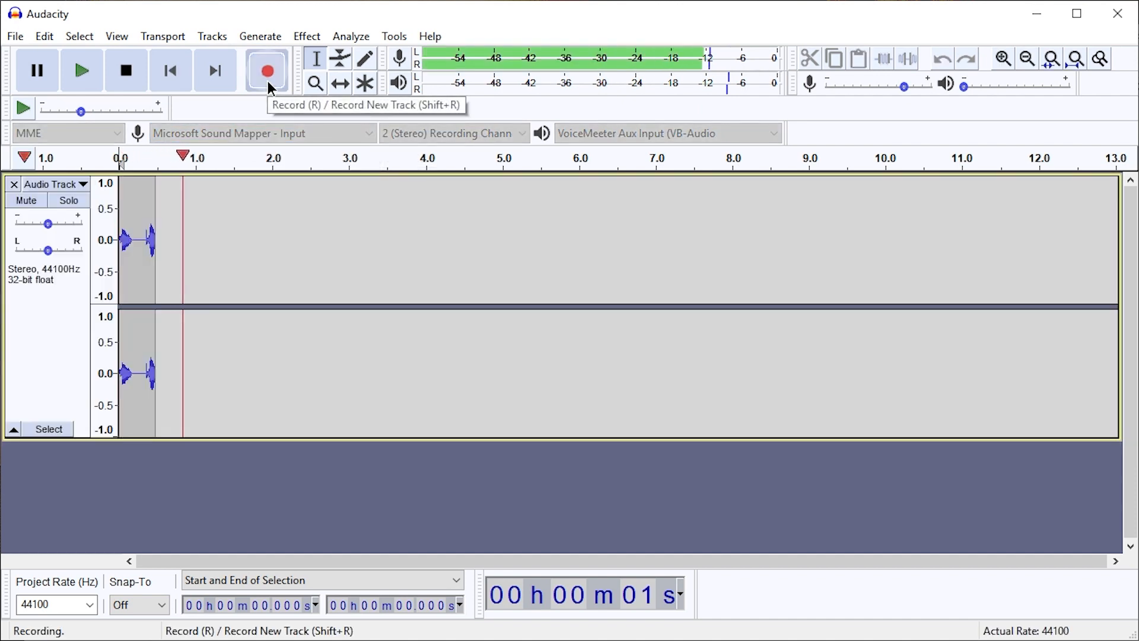
{"action": "key", "text": "space"}
{"action": "left_click", "coordinate": [138, 209]}
{"action": "key", "text": "space"}
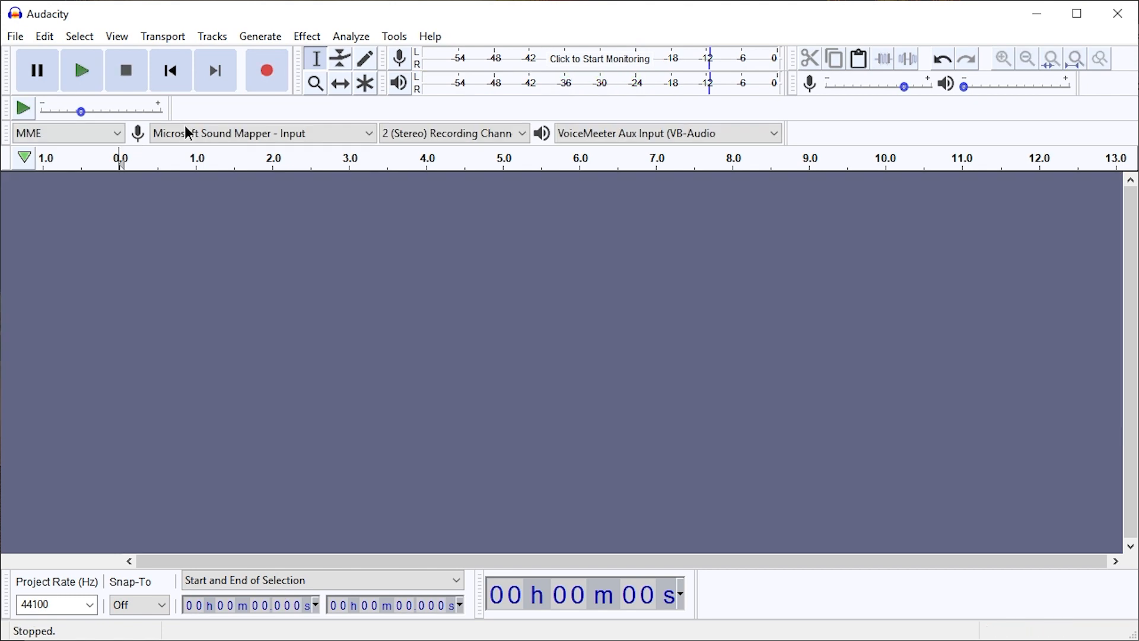
Try a short test recording with VoiceMeeter Aux Output as the recording device
{"action": "left_click", "coordinate": [187, 133]}
{"action": "left_click", "coordinate": [200, 177]}
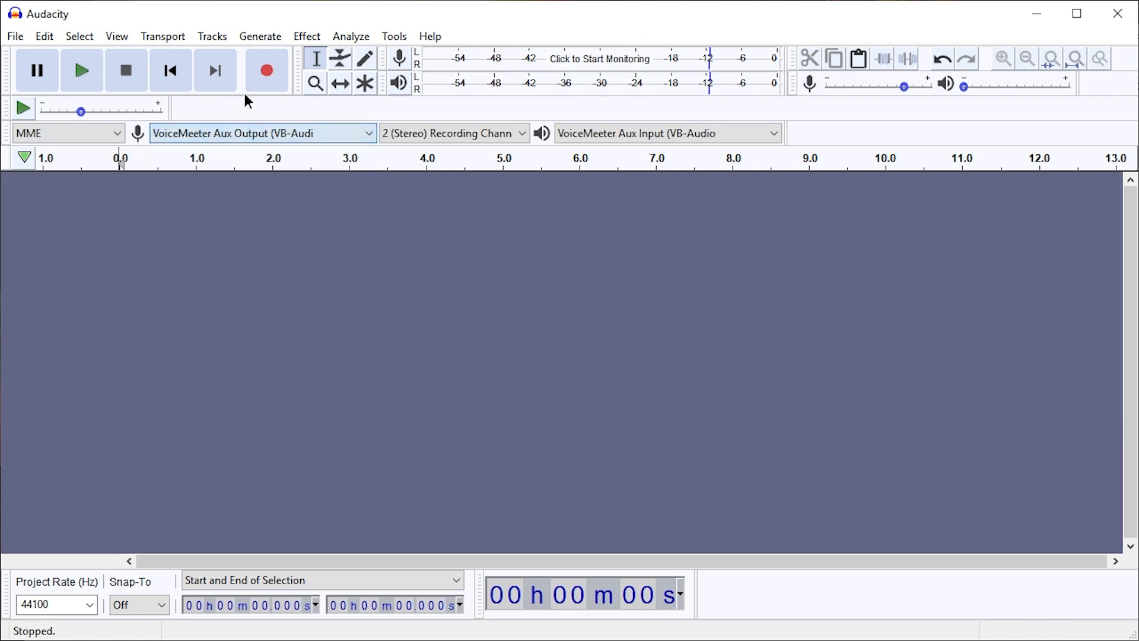
{"action": "left_click", "coordinate": [261, 73]}
{"action": "key", "text": "space"}
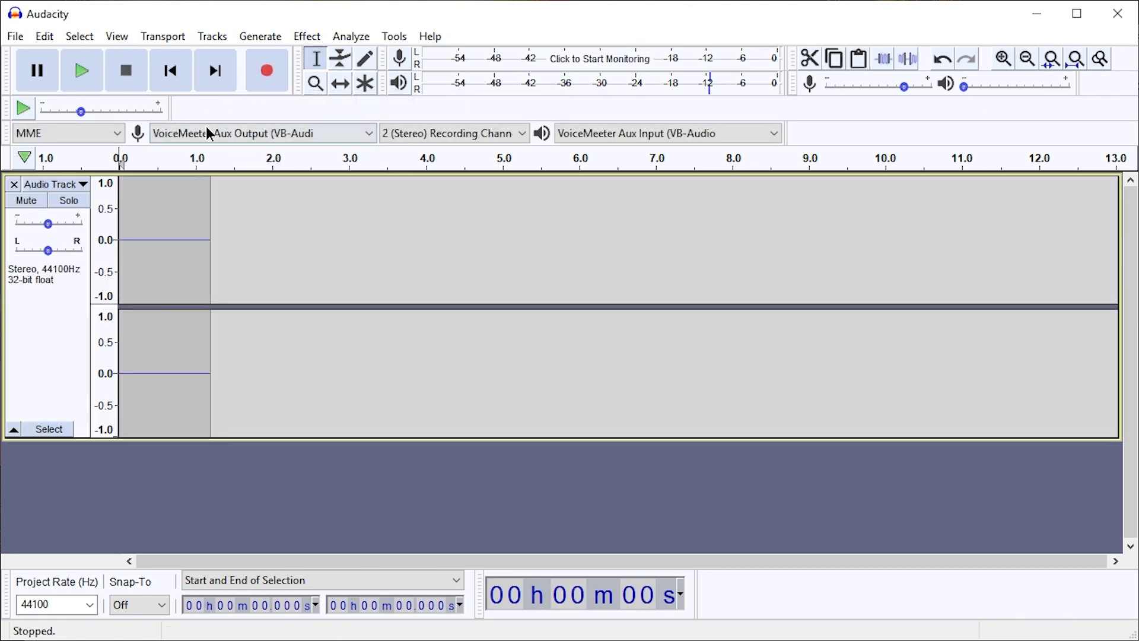
Try a short test recording with VoiceMeeter Output as the recording device and remove the test track
{"action": "left_click", "coordinate": [205, 133]}
{"action": "left_click", "coordinate": [189, 190]}
{"action": "left_click", "coordinate": [282, 84]}
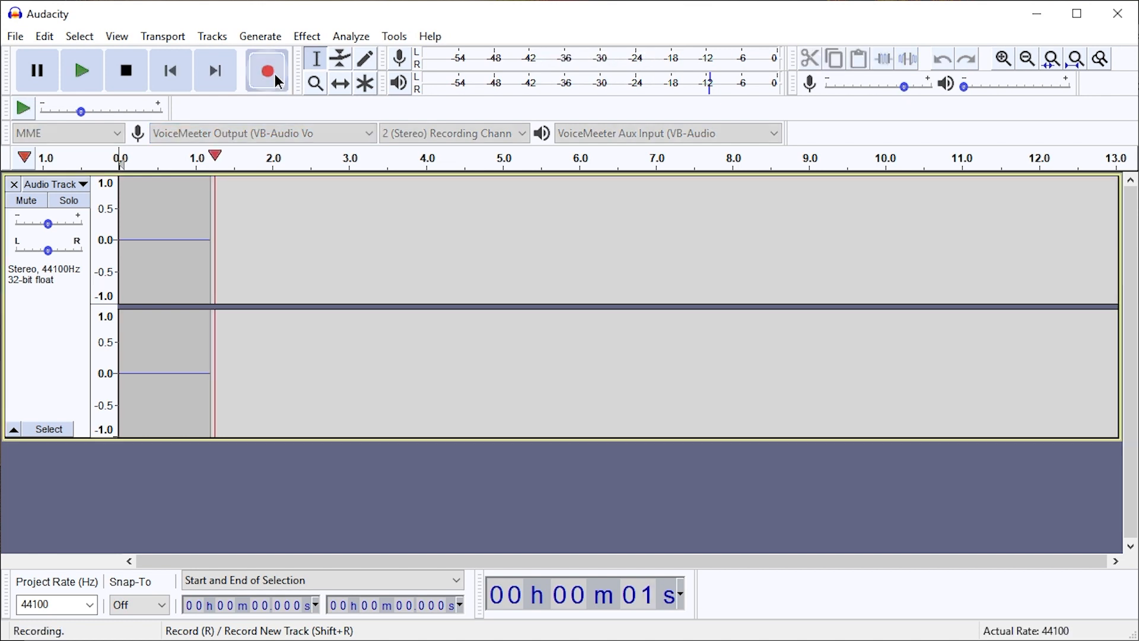
{"action": "key", "text": "space"}
{"action": "left_click", "coordinate": [14, 185]}
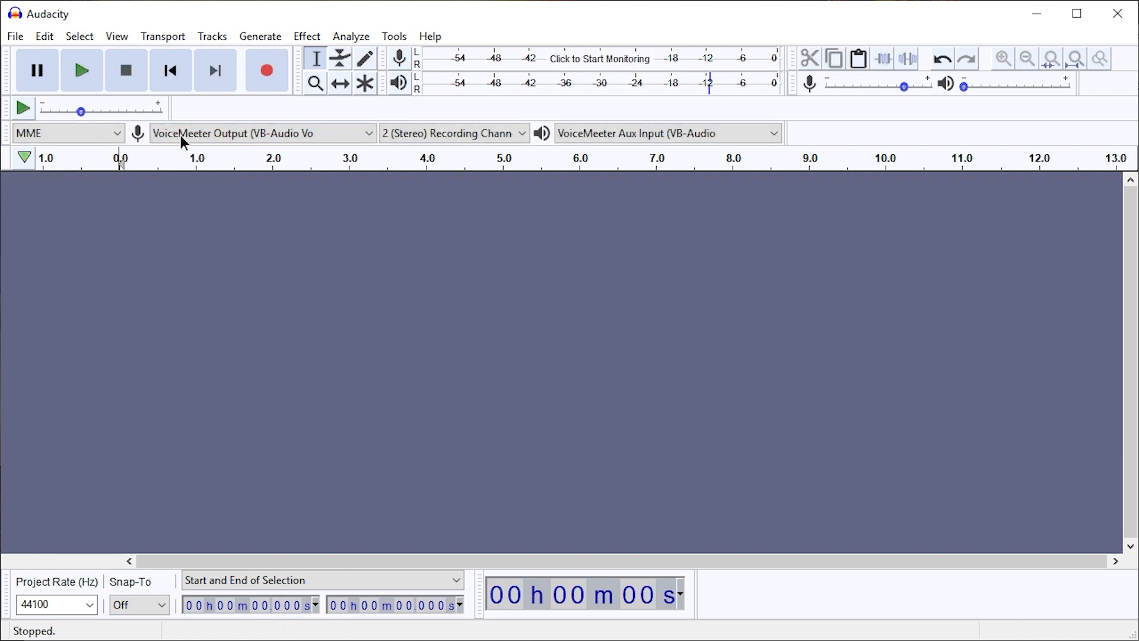
Set the recording device to Arozzi Colonna Mic and choose MME as the audio host
{"action": "left_click", "coordinate": [215, 130]}
{"action": "left_click", "coordinate": [204, 131]}
{"action": "left_click", "coordinate": [156, 132]}
{"action": "left_click", "coordinate": [193, 172]}
{"action": "left_click", "coordinate": [108, 133]}
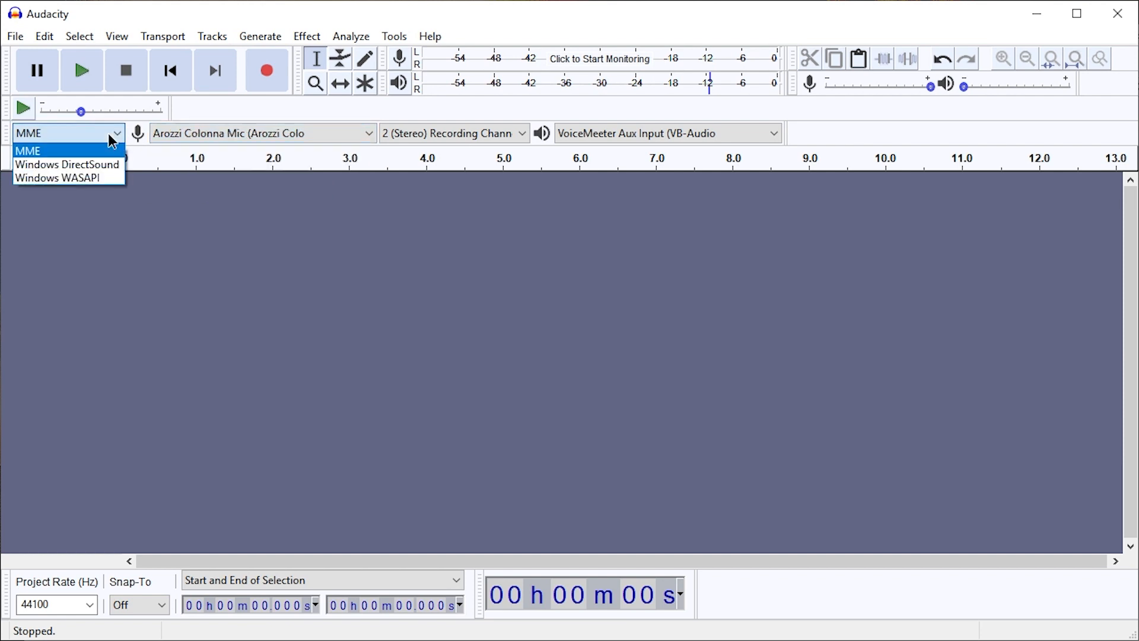
{"action": "left_click", "coordinate": [73, 153]}
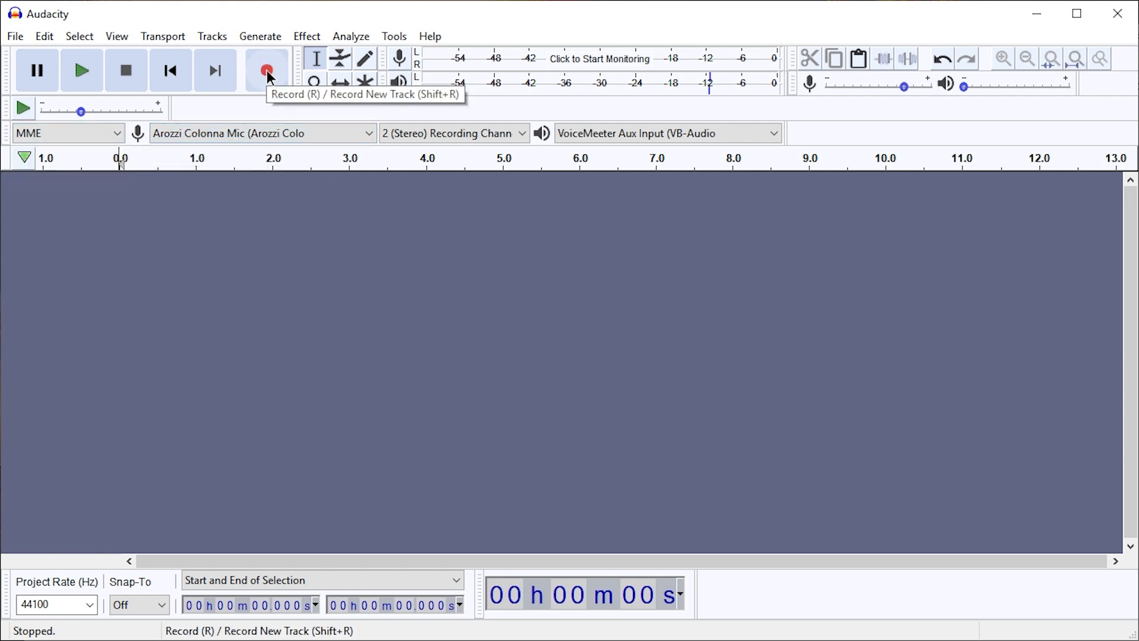
Record about 10 seconds of audio from the microphone and play it back from about 1.45 s
{"action": "left_click", "coordinate": [269, 71]}
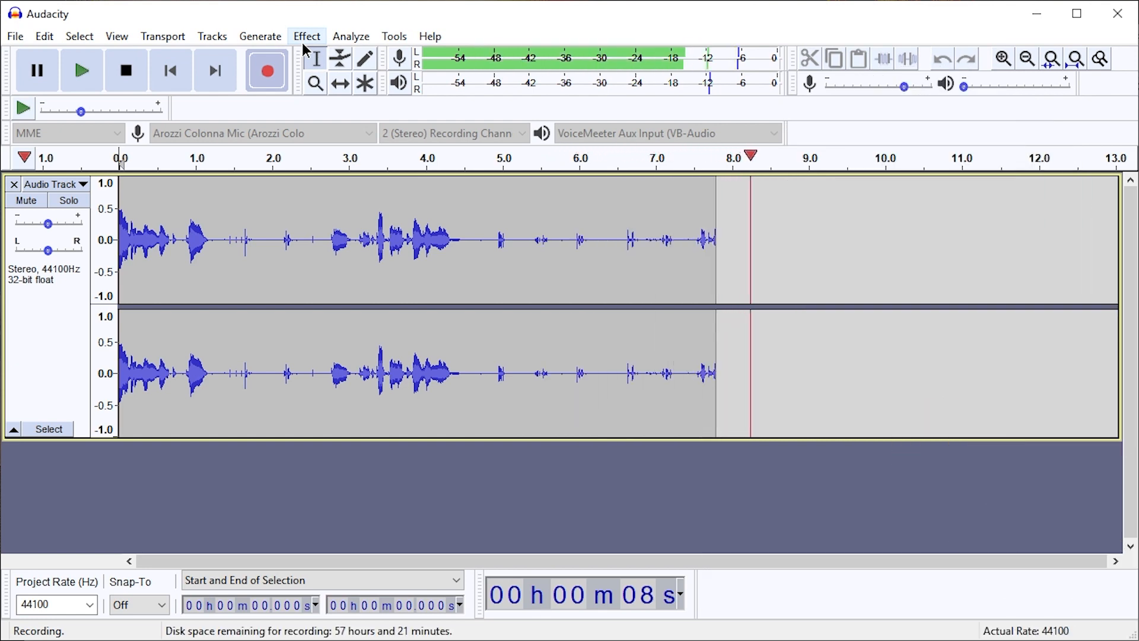
{"action": "key", "text": "space"}
{"action": "left_click", "coordinate": [232, 247]}
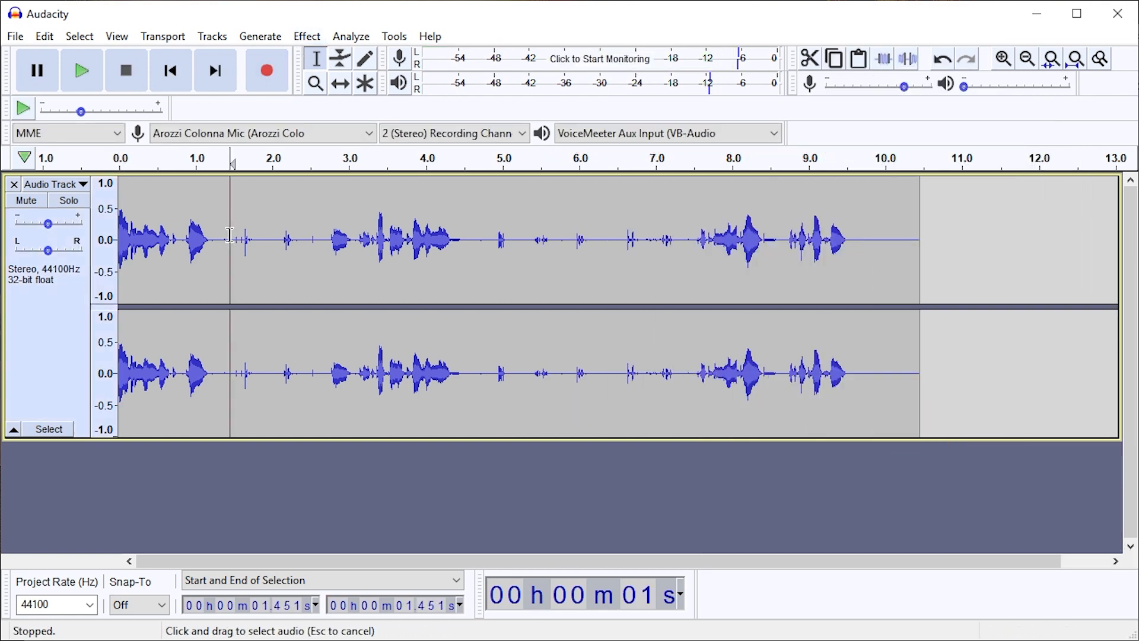
{"action": "key", "text": "space"}
{"action": "key", "text": "space"}
{"action": "key", "text": "space"}
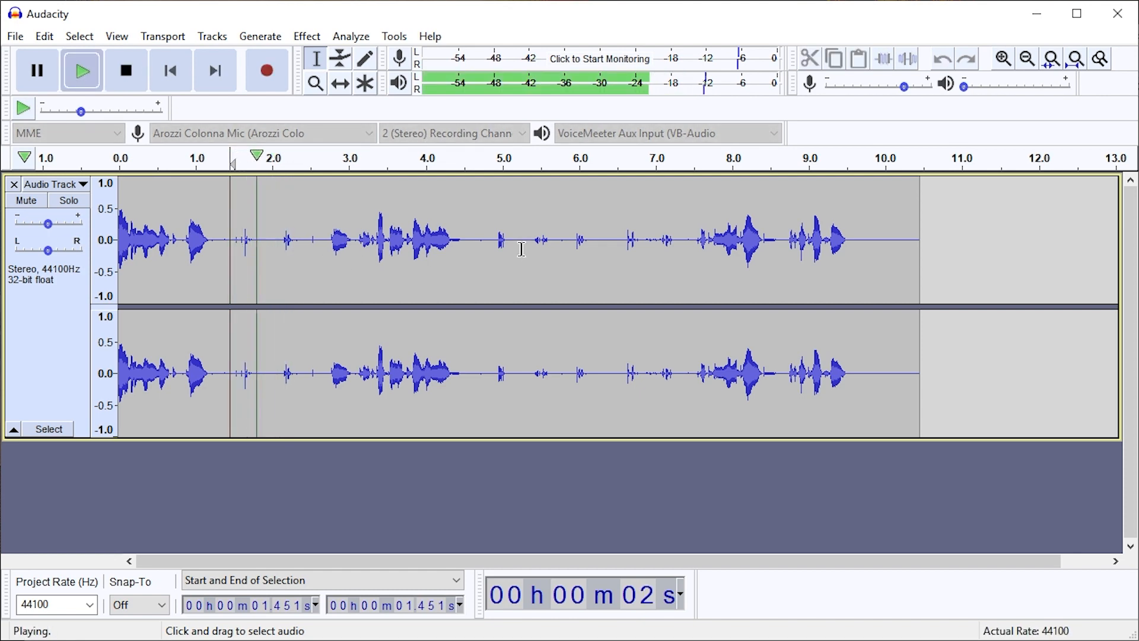
{"action": "key", "text": "space"}
Delete the loud speech sections: about 2.68 s to 4.56 s, the opening words, and the end of the recording from about 4.24 s
{"action": "left_click_drag", "start_coordinate": [326, 249], "coordinate": [464, 259]}
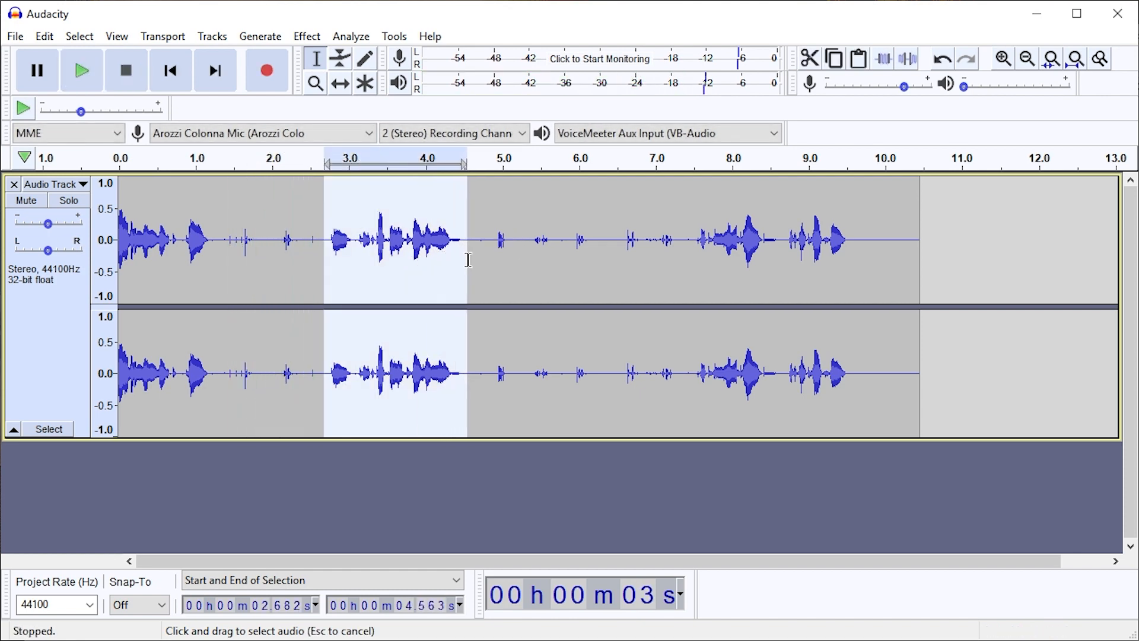
{"action": "key", "text": "Delete"}
{"action": "left_click_drag", "start_coordinate": [209, 249], "coordinate": [37, 258]}
{"action": "key", "text": "Delete"}
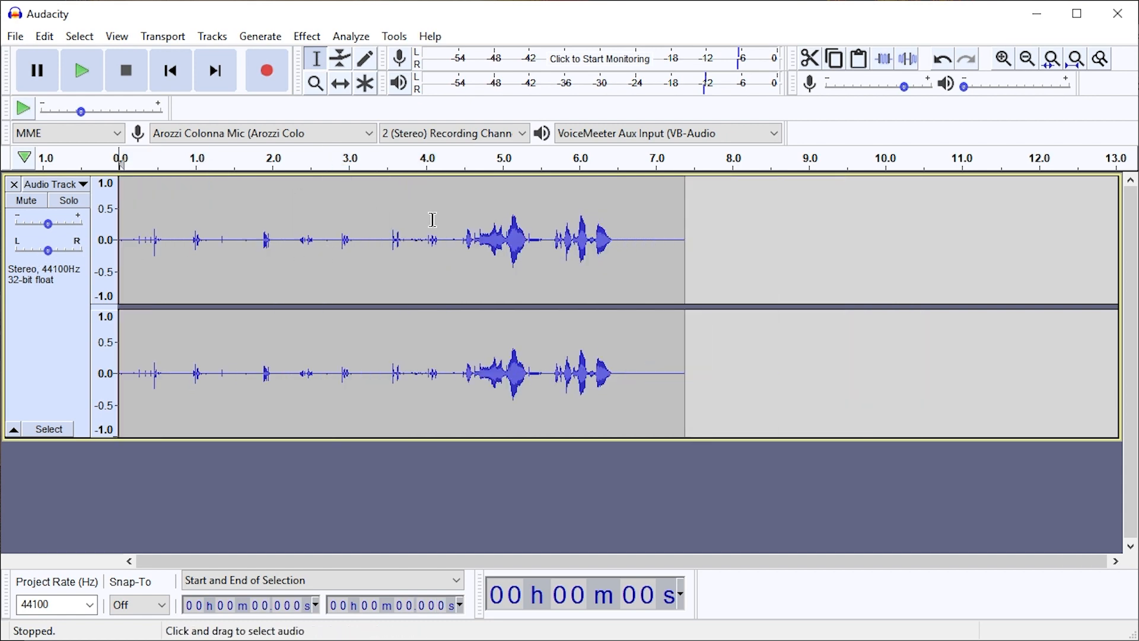
{"action": "left_click_drag", "start_coordinate": [444, 240], "coordinate": [758, 248]}
{"action": "key", "text": "Delete"}
Play the trimmed recording of short sounds from about 0.40 s
{"action": "key", "text": "ctrl+a"}
{"action": "key", "text": "ctrl+f"}
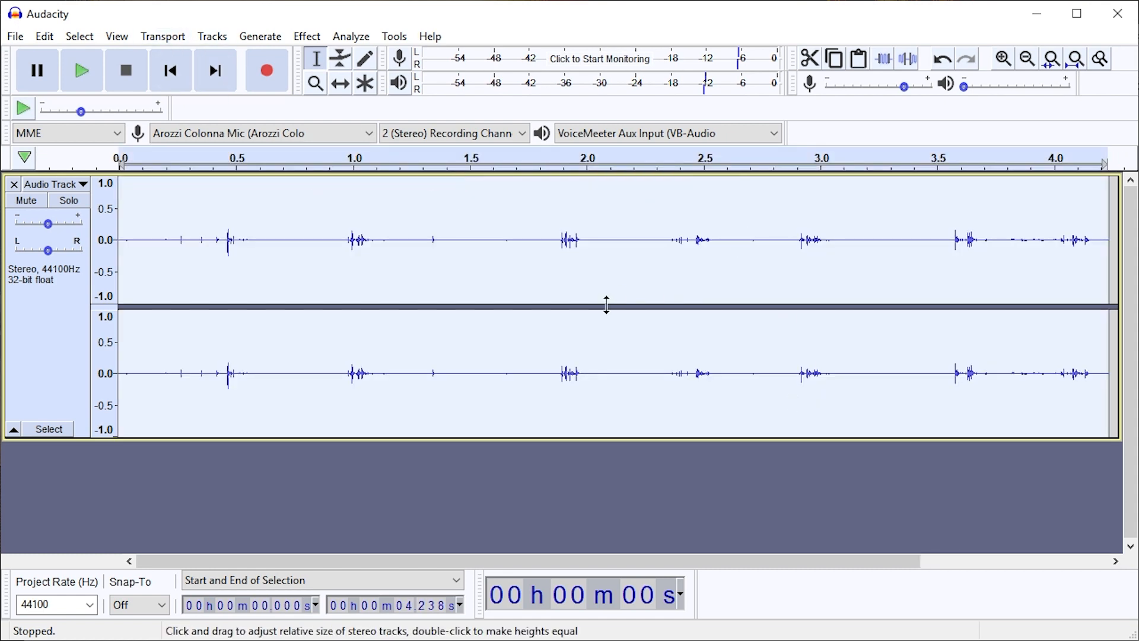
{"action": "key", "text": "ctrl+shift+f"}
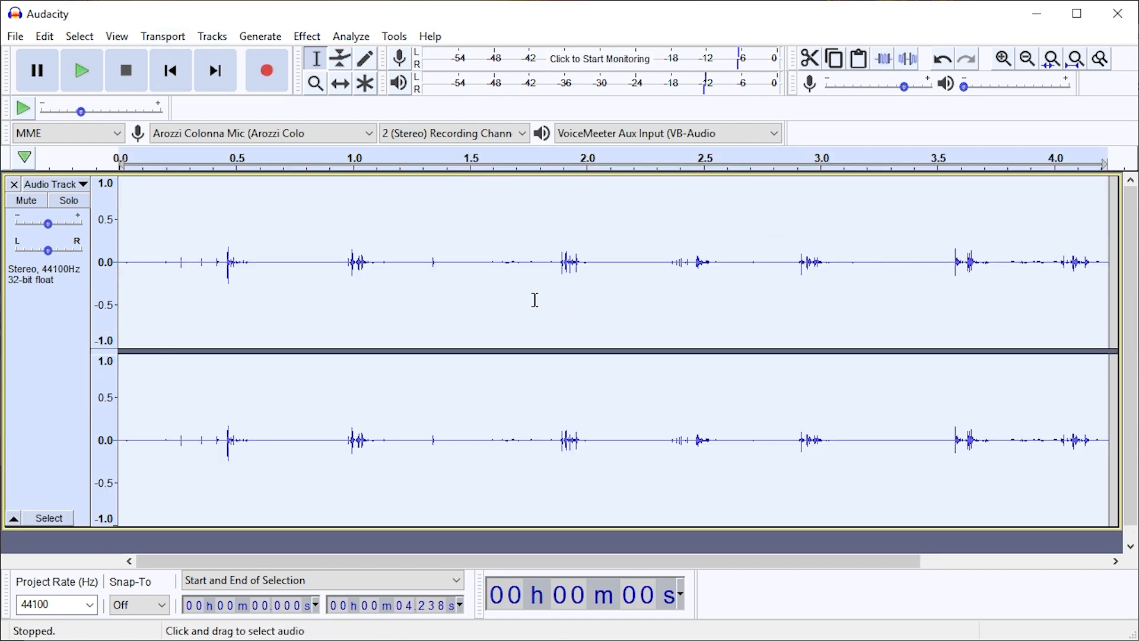
{"action": "left_click", "coordinate": [212, 286]}
{"action": "key", "text": "space"}
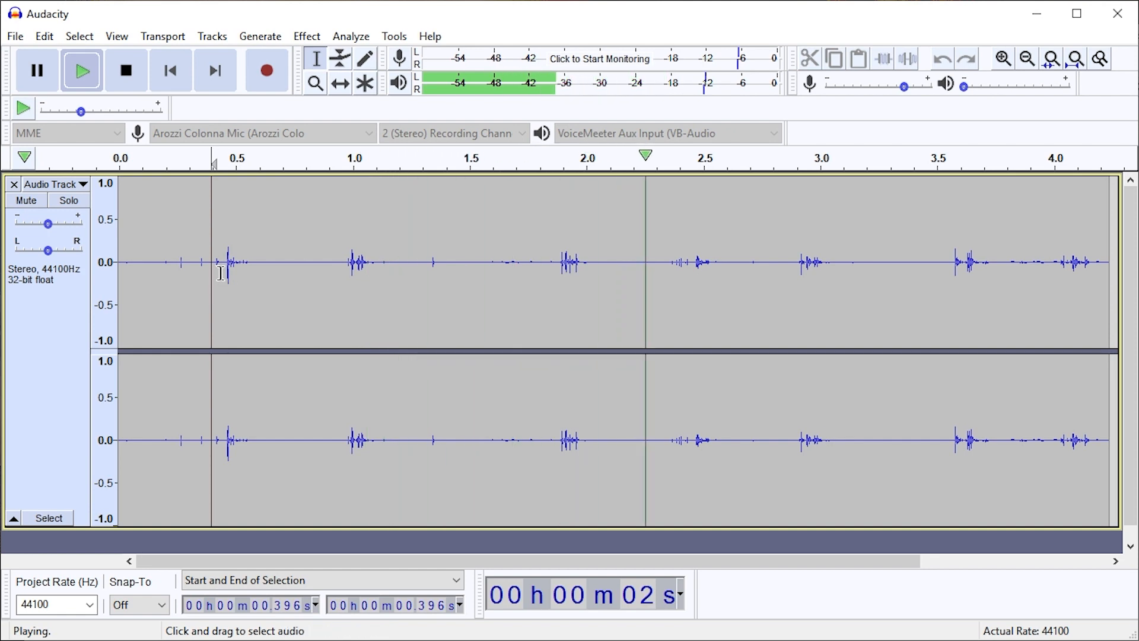
{"action": "key", "text": "space"}
Listen to the first loud sound, looping the range from about 0.43 s to 0.75 s
{"action": "left_click", "coordinate": [225, 279]}
{"action": "left_click", "coordinate": [218, 279]}
{"action": "key", "text": "space"}
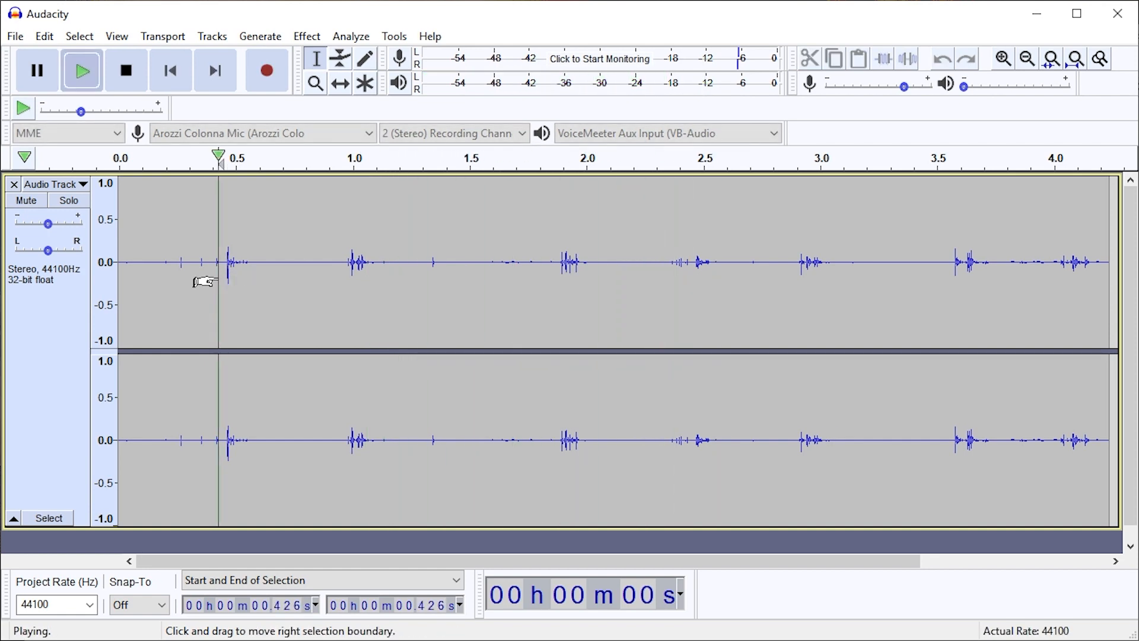
{"action": "key", "text": "space"}
{"action": "key", "text": "space"}
{"action": "left_click_drag", "start_coordinate": [204, 282], "coordinate": [293, 276]}
{"action": "key", "text": "shift+space"}
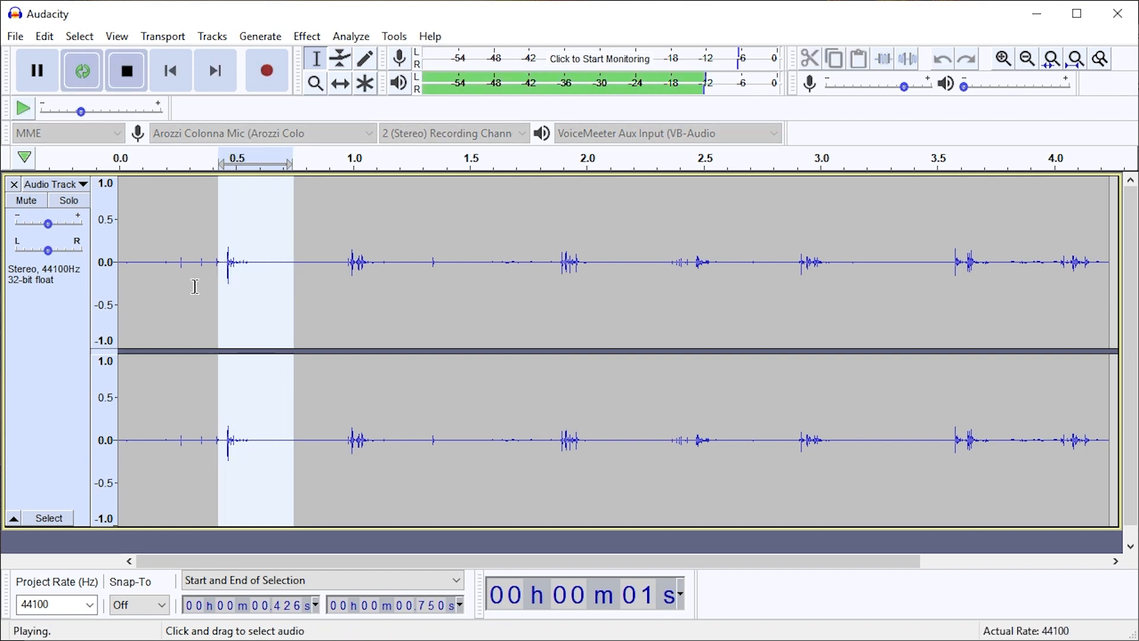
{"action": "key", "text": "space"}
Examine the first loud sound's onset up close and select from about 0.466 s to 0.792 s
{"action": "scroll", "coordinate": [219, 267], "scroll_direction": "up", "scroll_amount": 4}
{"action": "left_click", "coordinate": [309, 282]}
{"action": "left_click", "coordinate": [346, 283]}
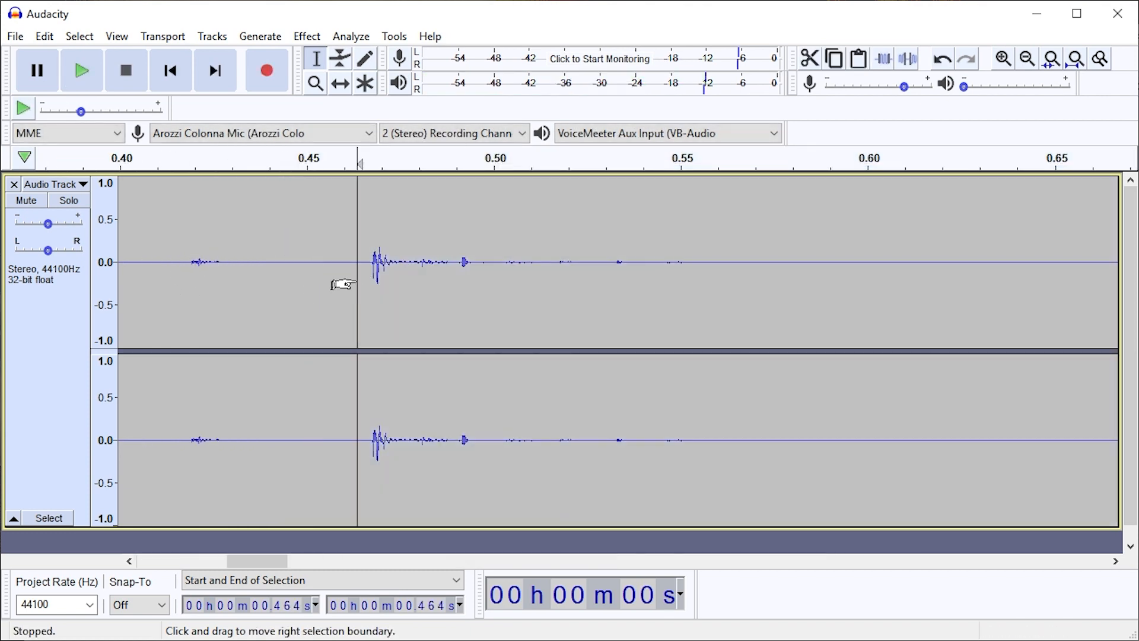
{"action": "scroll", "coordinate": [369, 276], "scroll_direction": "down", "scroll_amount": 4}
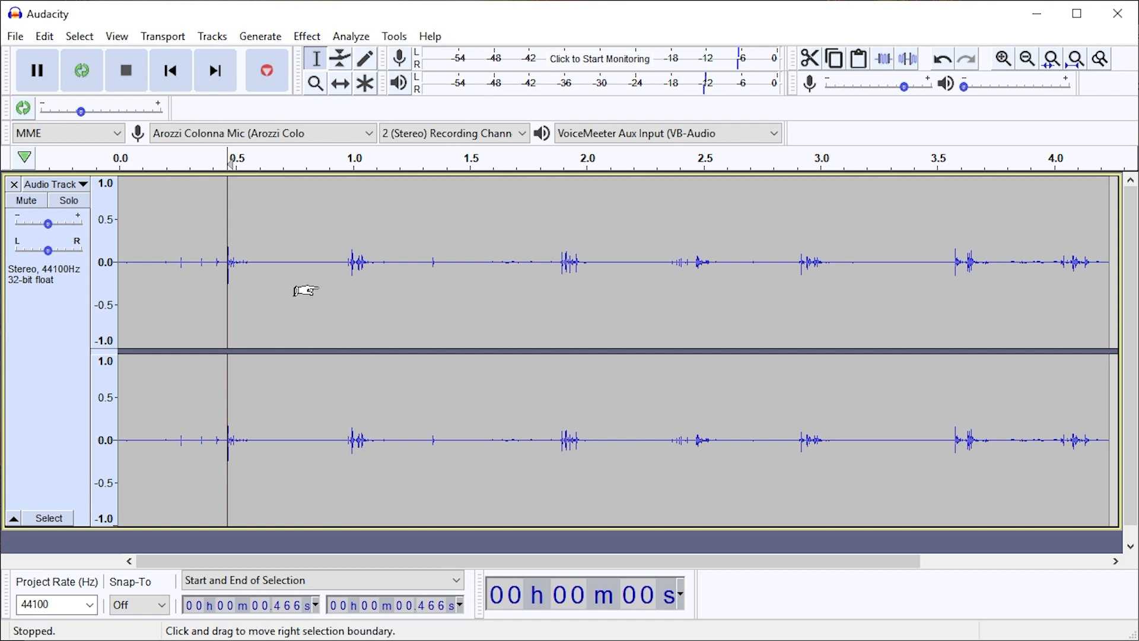
{"action": "left_click_drag", "start_coordinate": [318, 290], "coordinate": [303, 289]}
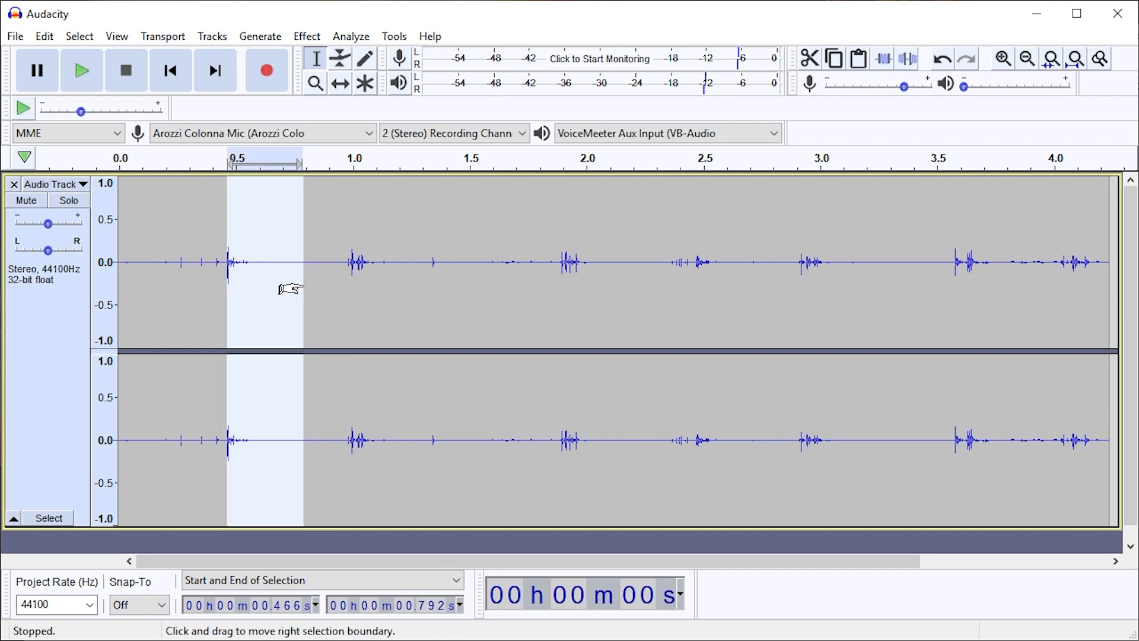
Listen to the following sounds, playing from about 0.97 s and from about 1.87 s
{"action": "left_click", "coordinate": [347, 261]}
{"action": "key", "text": "space"}
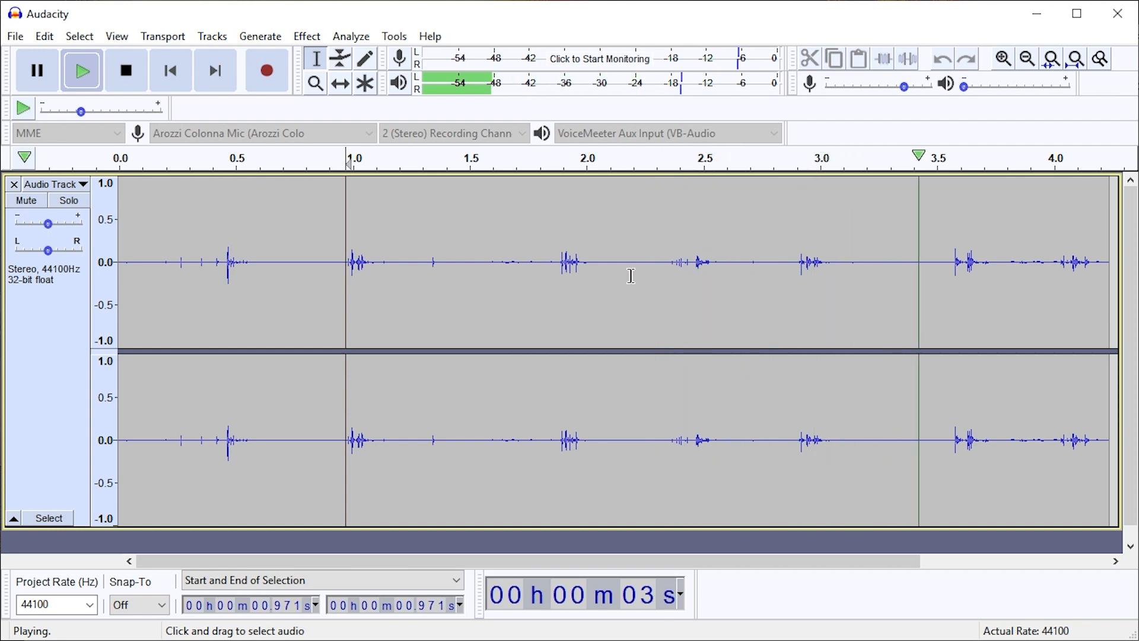
{"action": "left_click", "coordinate": [555, 272]}
{"action": "key", "text": "space"}
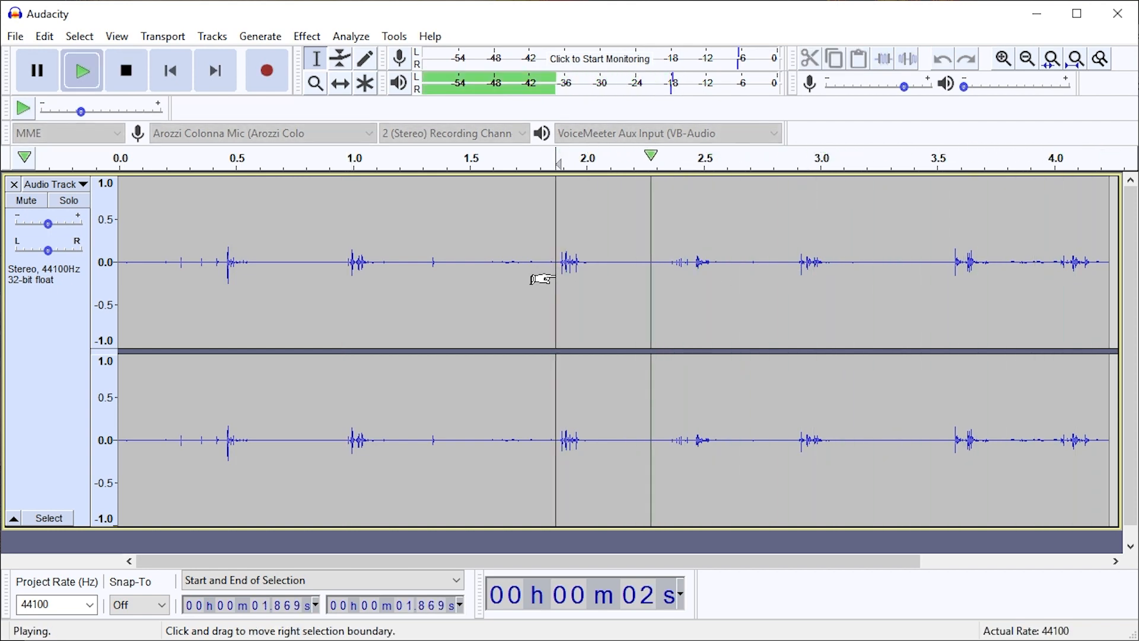
{"action": "key", "text": "space"}
{"action": "key", "text": "space"}
{"action": "key", "text": "space"}
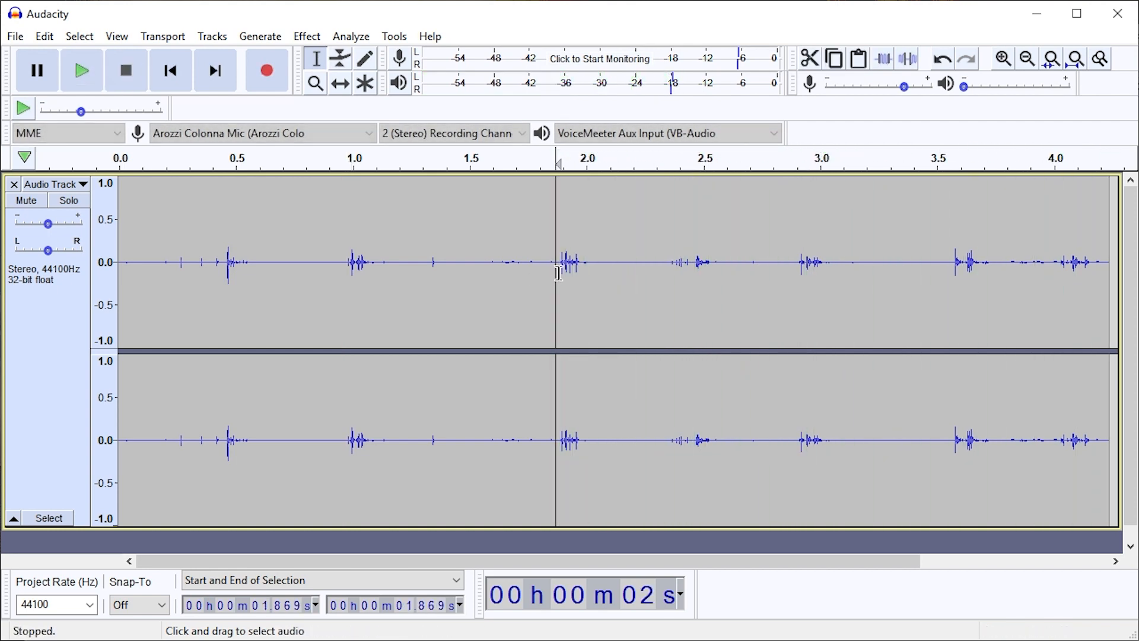
Delete everything in the track from about 2.13 s to the end
{"action": "left_click_drag", "start_coordinate": [619, 275], "coordinate": [1118, 274]}
{"action": "key", "text": "space"}
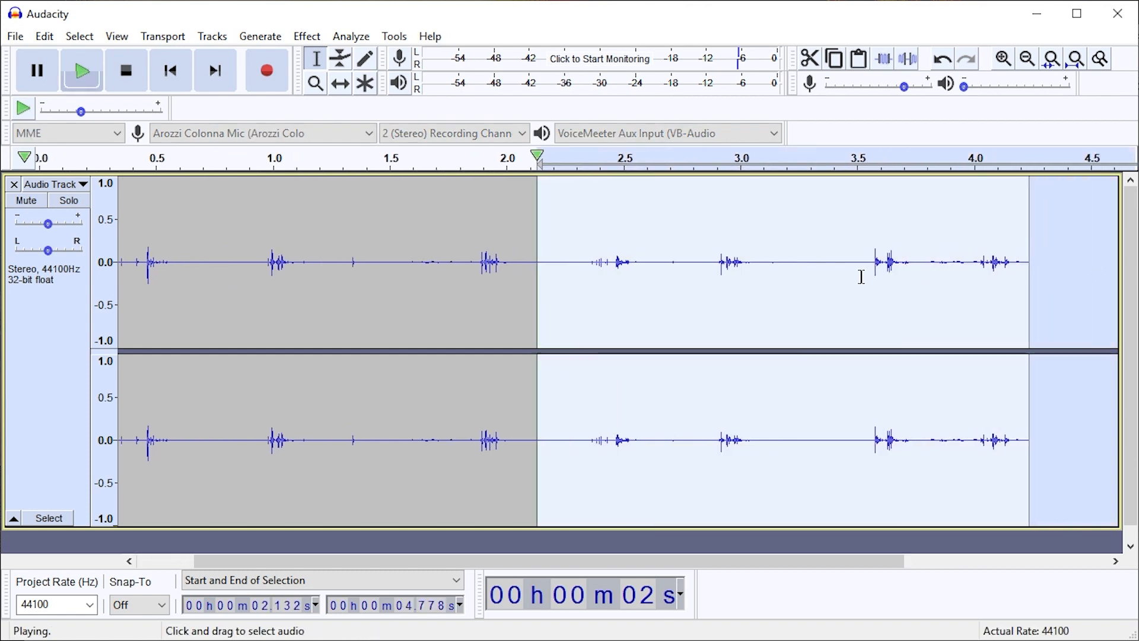
{"action": "key", "text": "space"}
{"action": "key", "text": "Delete"}
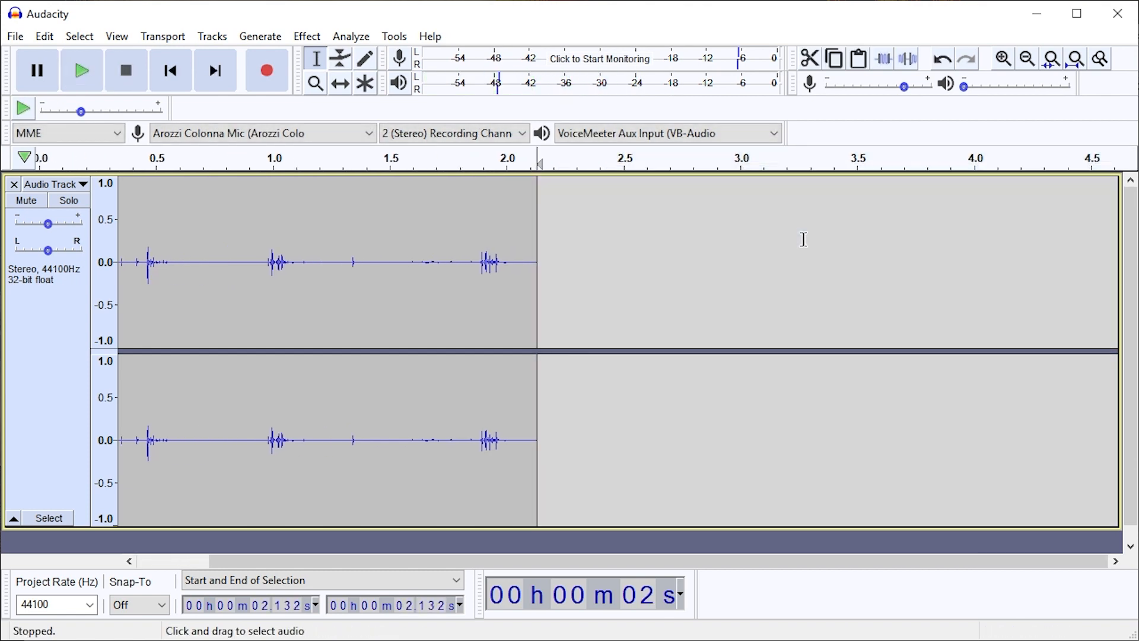
Delete the audio from about 0.935 s to 1.877 s, plus most of the quiet lead-in before the first loud sound
{"action": "key", "text": "ctrl+f"}
{"action": "left_click_drag", "start_coordinate": [990, 297], "coordinate": [553, 321]}
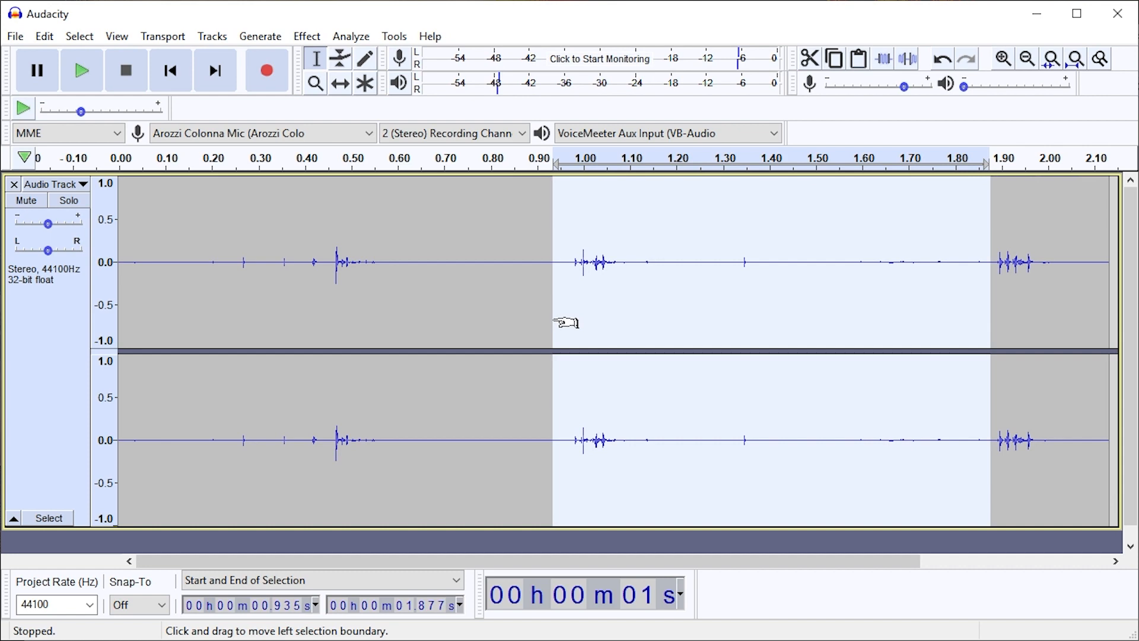
{"action": "key", "text": "Delete"}
{"action": "left_click_drag", "start_coordinate": [328, 321], "coordinate": [120, 320]}
{"action": "key", "text": "Delete"}
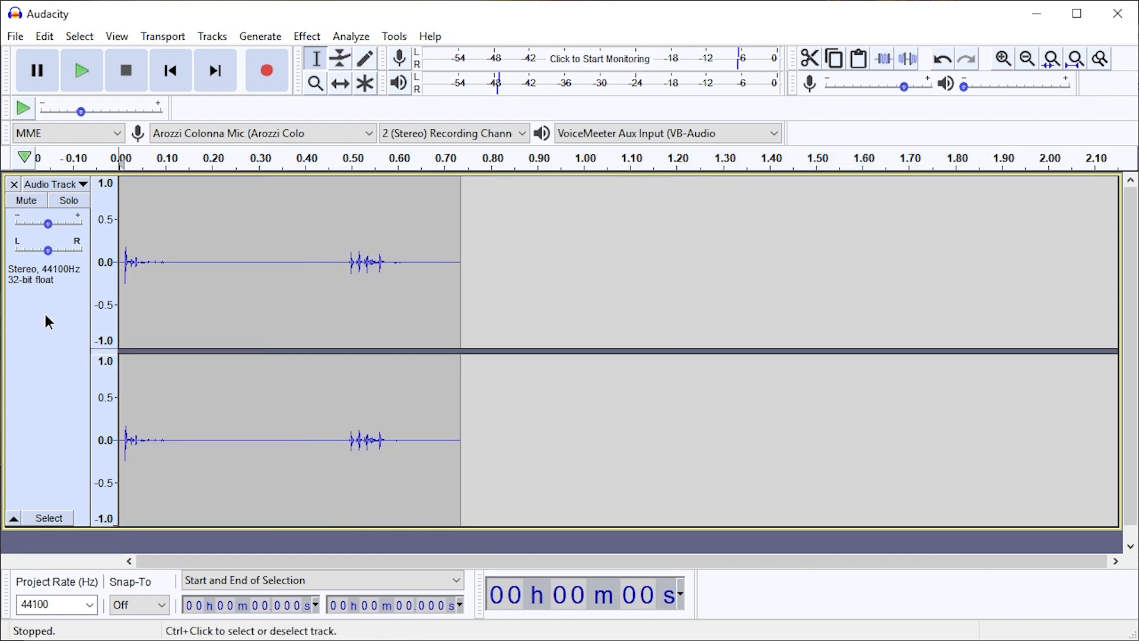
Delete the remaining silence of about 0.013 s at the track's start, just before the first sound's onset
{"action": "scroll", "coordinate": [110, 306], "scroll_direction": "up", "scroll_amount": 5, "text": "ctrl"}
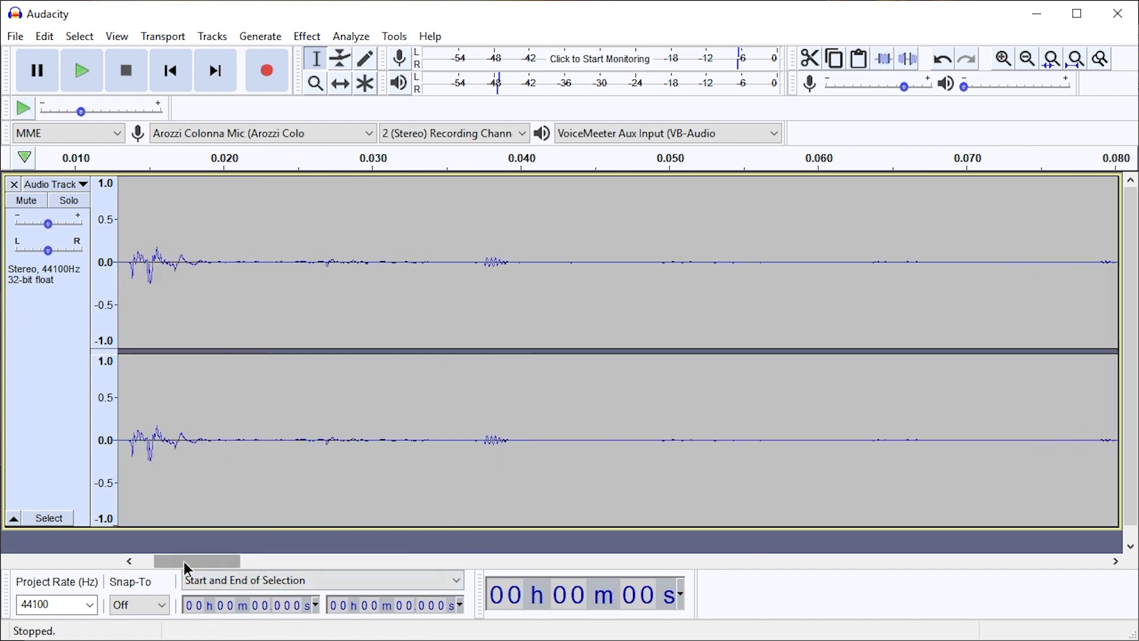
{"action": "left_click_drag", "start_coordinate": [184, 562], "coordinate": [76, 575]}
{"action": "left_click_drag", "start_coordinate": [162, 563], "coordinate": [119, 561]}
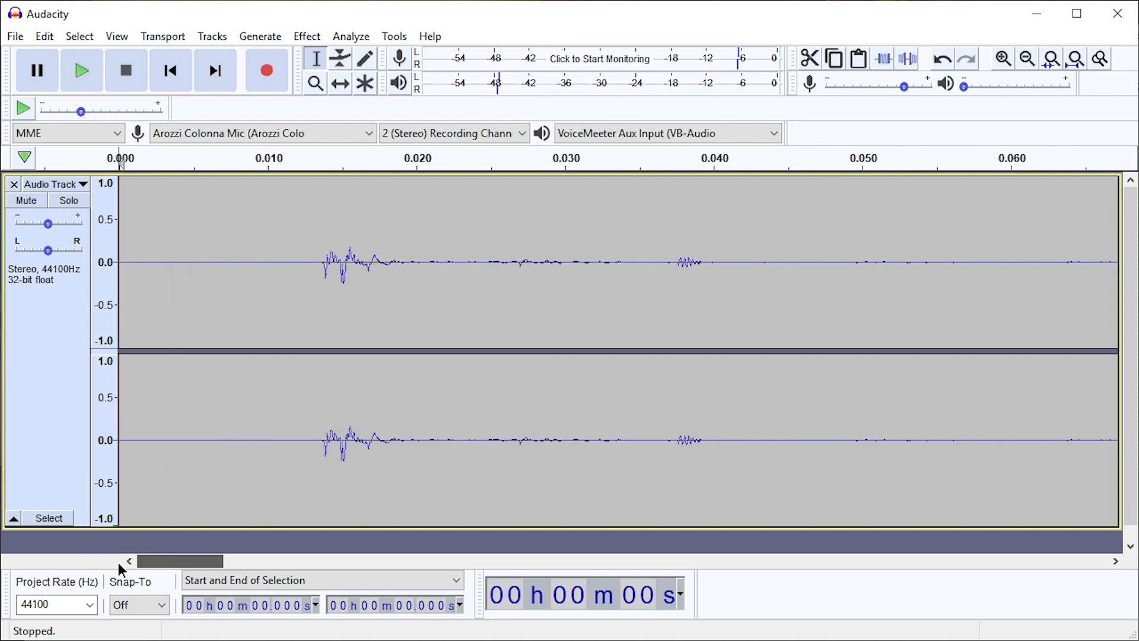
{"action": "left_click_drag", "start_coordinate": [306, 275], "coordinate": [98, 278]}
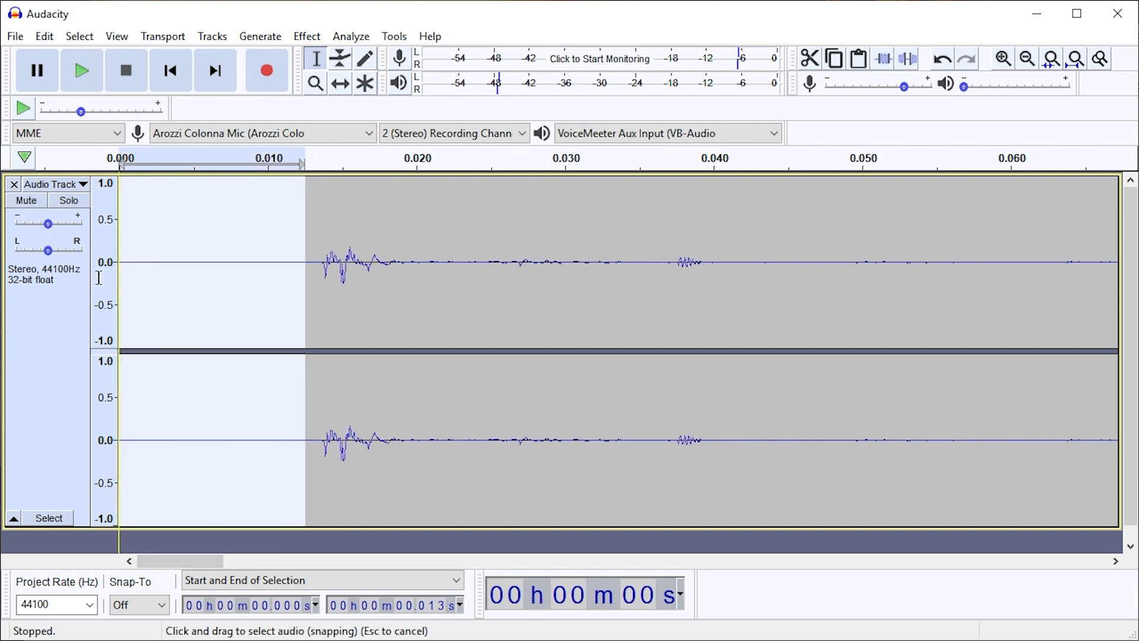
{"action": "mouse_move", "coordinate": [306, 285]}
{"action": "left_mouse_down"}
{"action": "mouse_move", "coordinate": [320, 297]}
{"action": "mouse_move", "coordinate": [178, 288]}
{"action": "mouse_move", "coordinate": [323, 297]}
{"action": "mouse_move", "coordinate": [296, 291]}
{"action": "left_mouse_up"}
{"action": "key", "text": "Delete"}
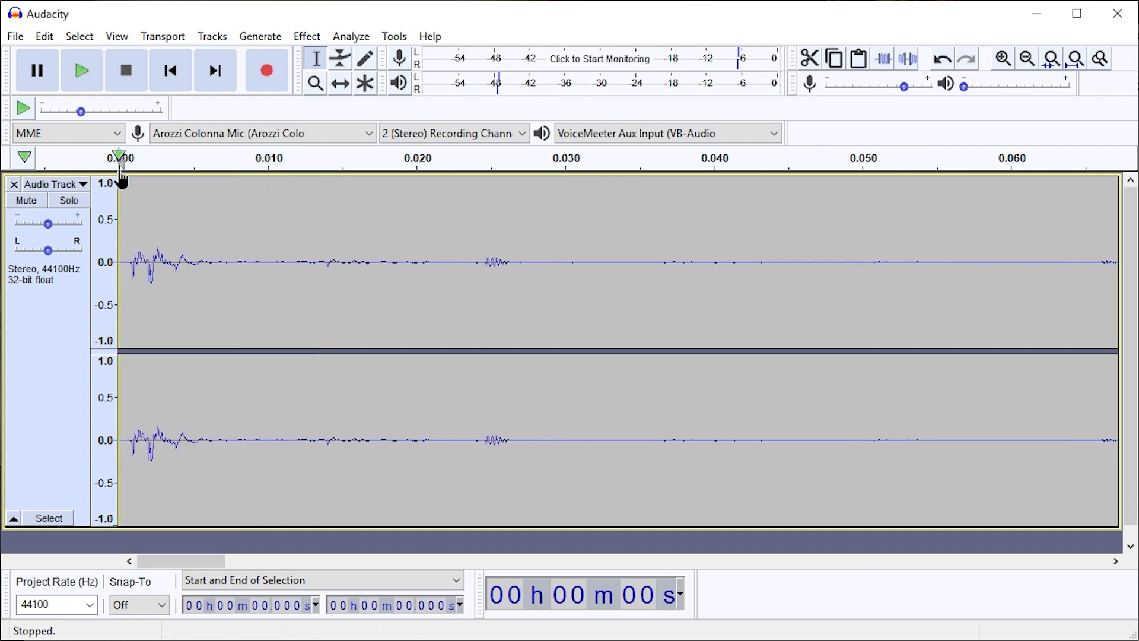
Normalize the first sound, from the track's start to about 0.101 s, to a peak amplitude of -1.0 dB
{"action": "scroll", "coordinate": [225, 263], "scroll_direction": "down", "scroll_amount": 4}
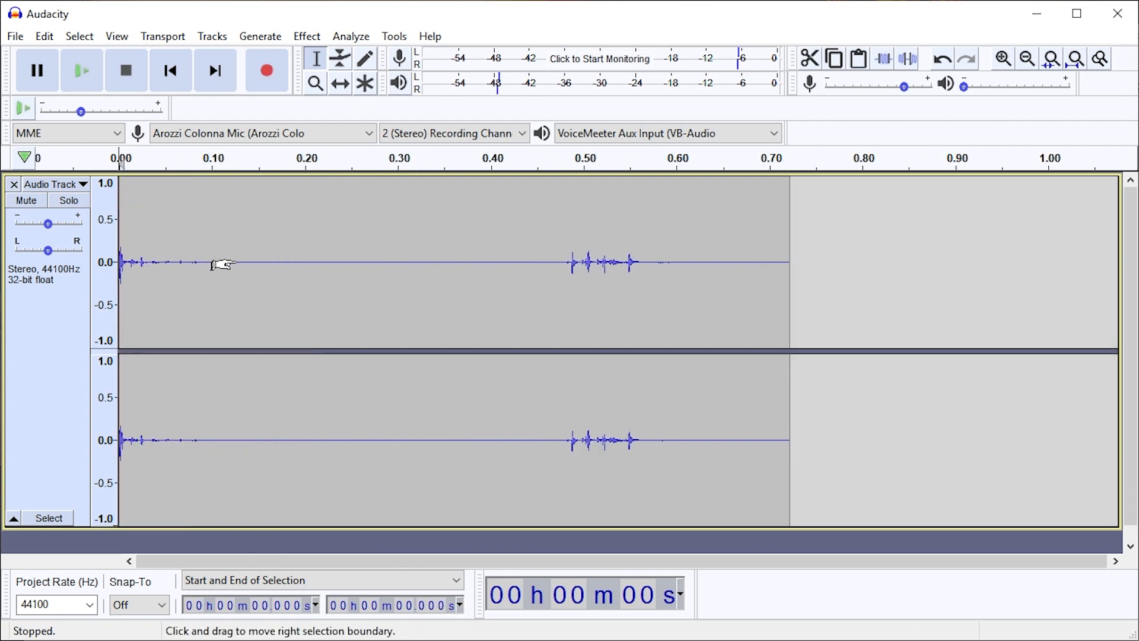
{"action": "key", "text": "ctrl+f"}
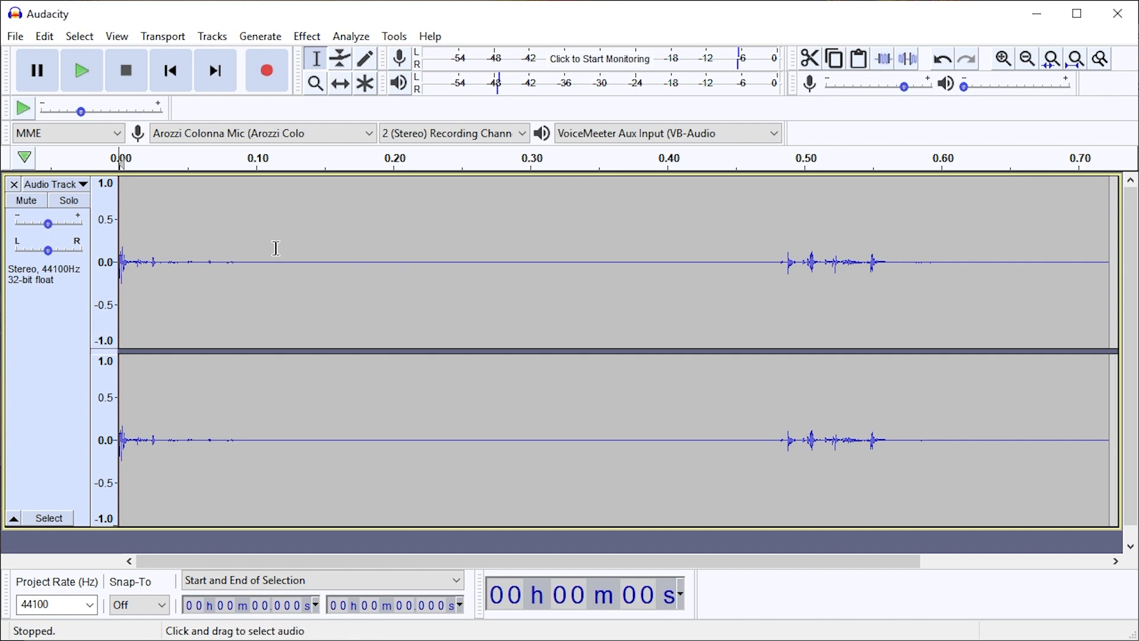
{"action": "left_click_drag", "start_coordinate": [256, 237], "coordinate": [116, 239]}
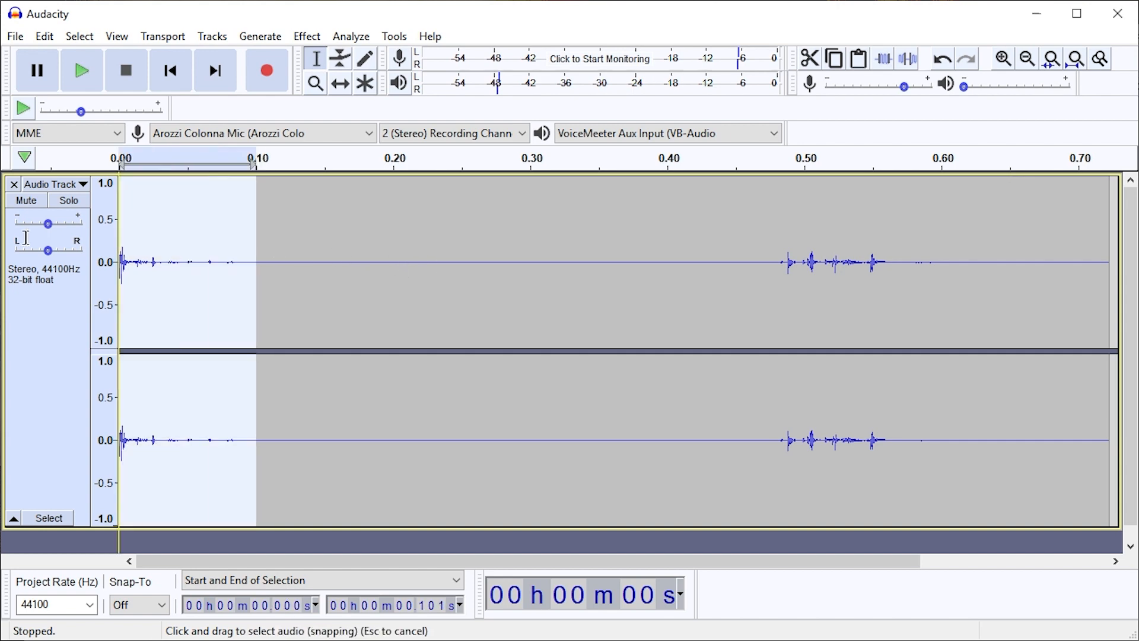
{"action": "left_click", "coordinate": [307, 37]}
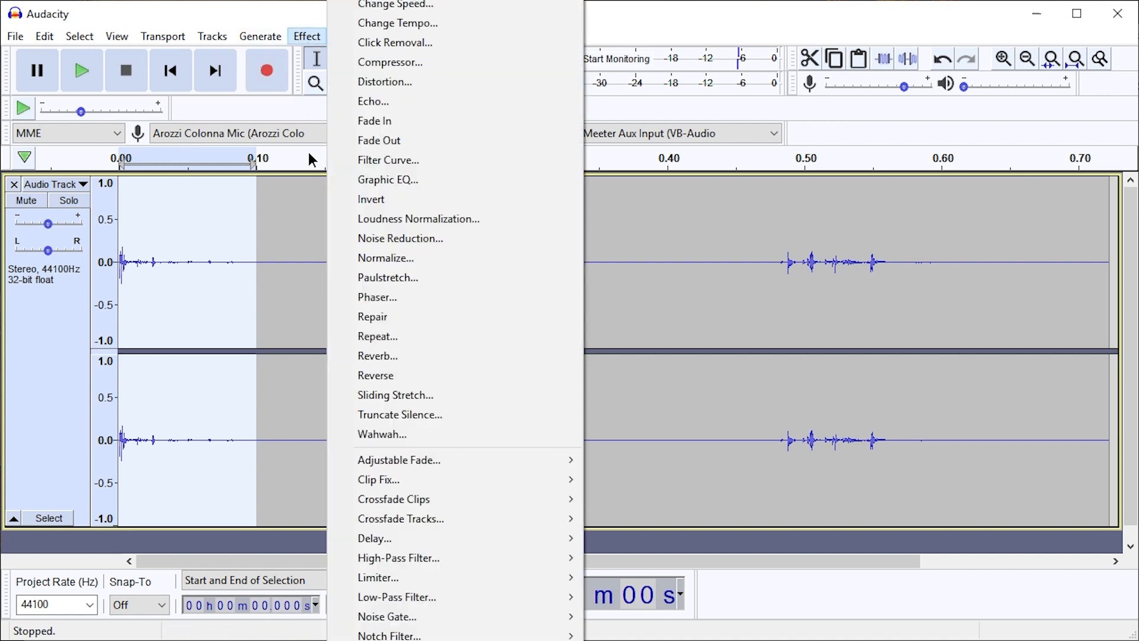
{"action": "left_click", "coordinate": [411, 259]}
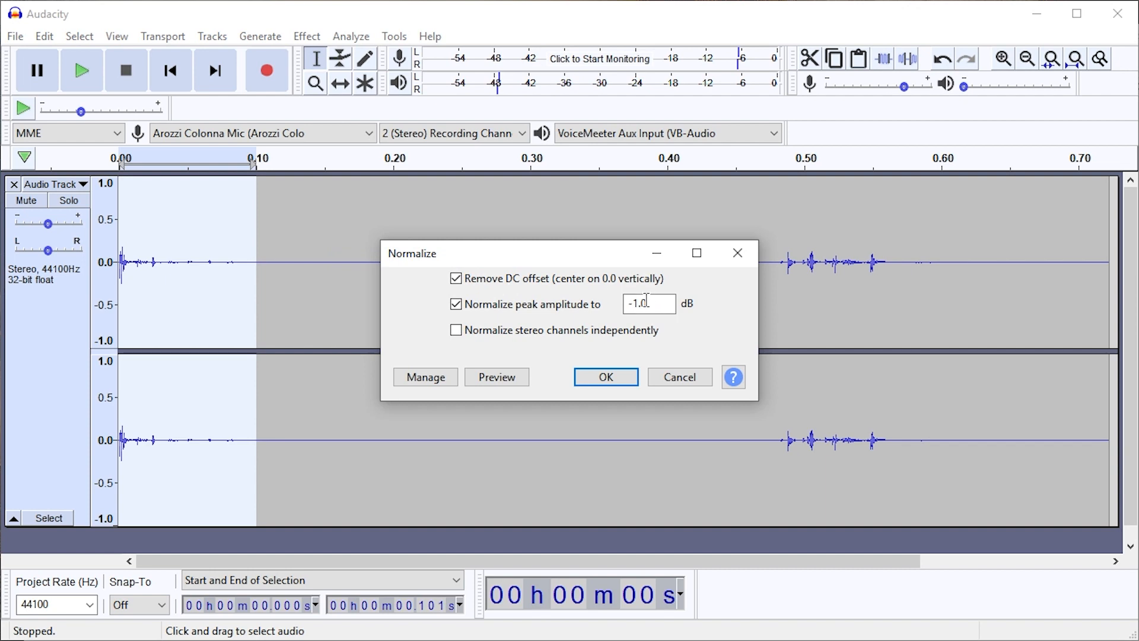
{"action": "left_click", "coordinate": [605, 377]}
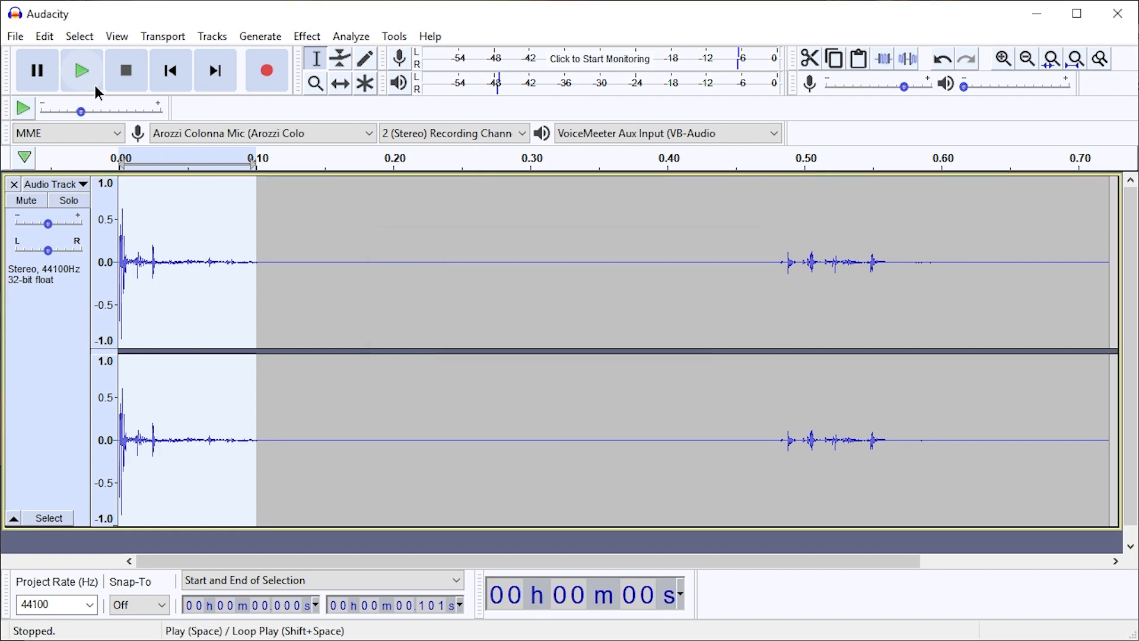
Split the track at the end of the normalized range, at about 0.101 s
{"action": "left_click", "coordinate": [49, 41]}
{"action": "mouse_move", "coordinate": [154, 240]}
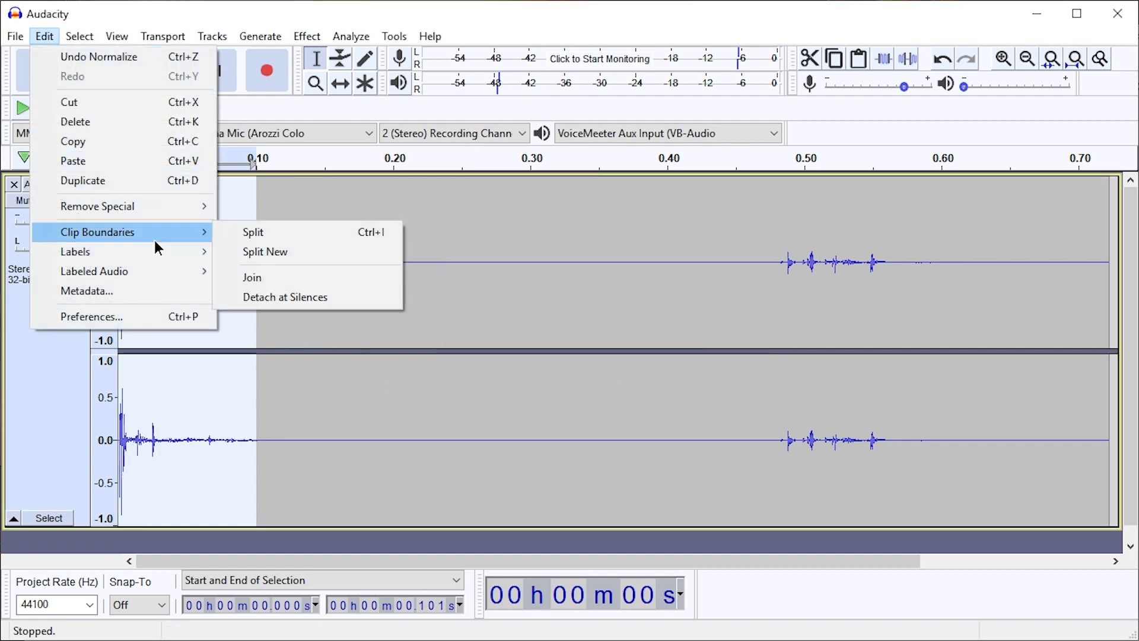
{"action": "left_click", "coordinate": [288, 234]}
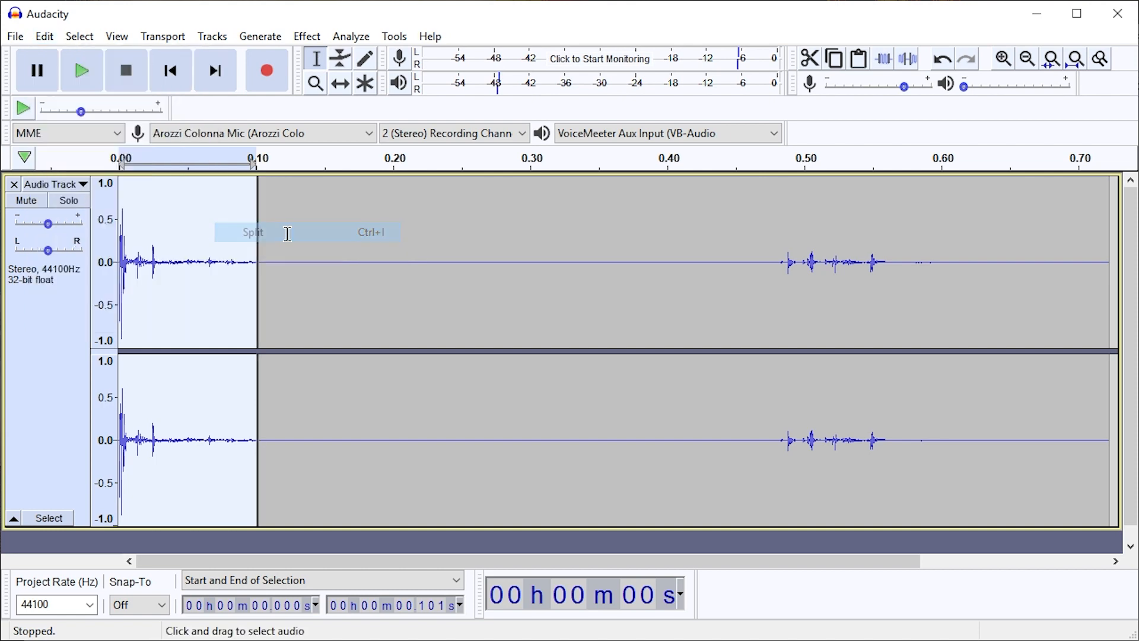
Delete the silence between the split and the second sound, then the track's tail from about 0.196 s onward
{"action": "left_click", "coordinate": [788, 280]}
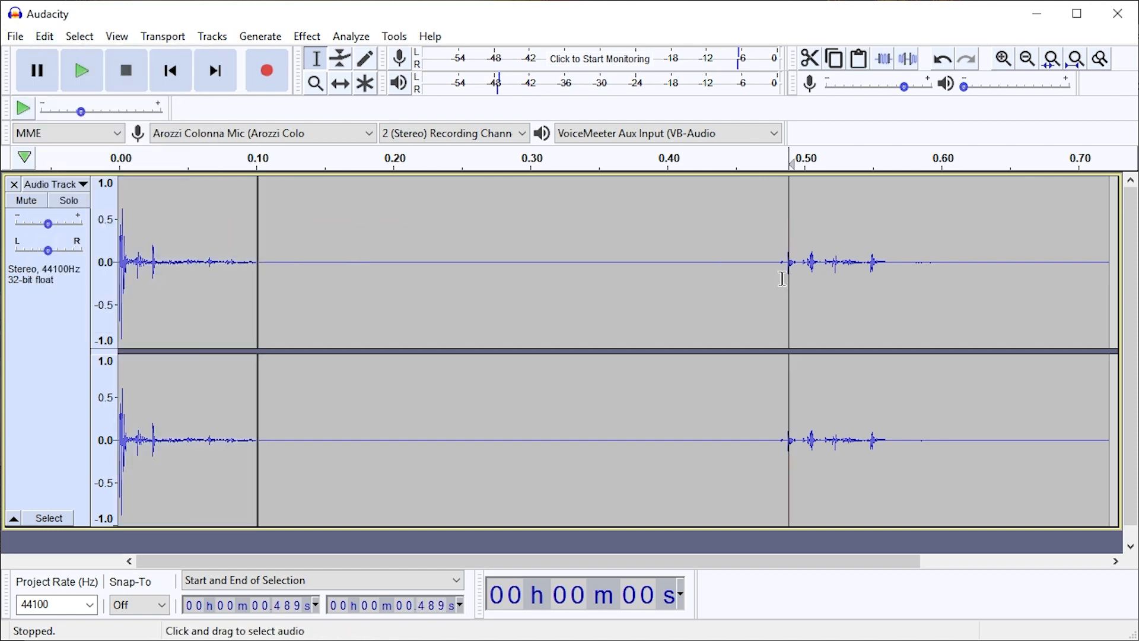
{"action": "left_click_drag", "start_coordinate": [777, 274], "coordinate": [257, 281]}
{"action": "key", "text": "Delete"}
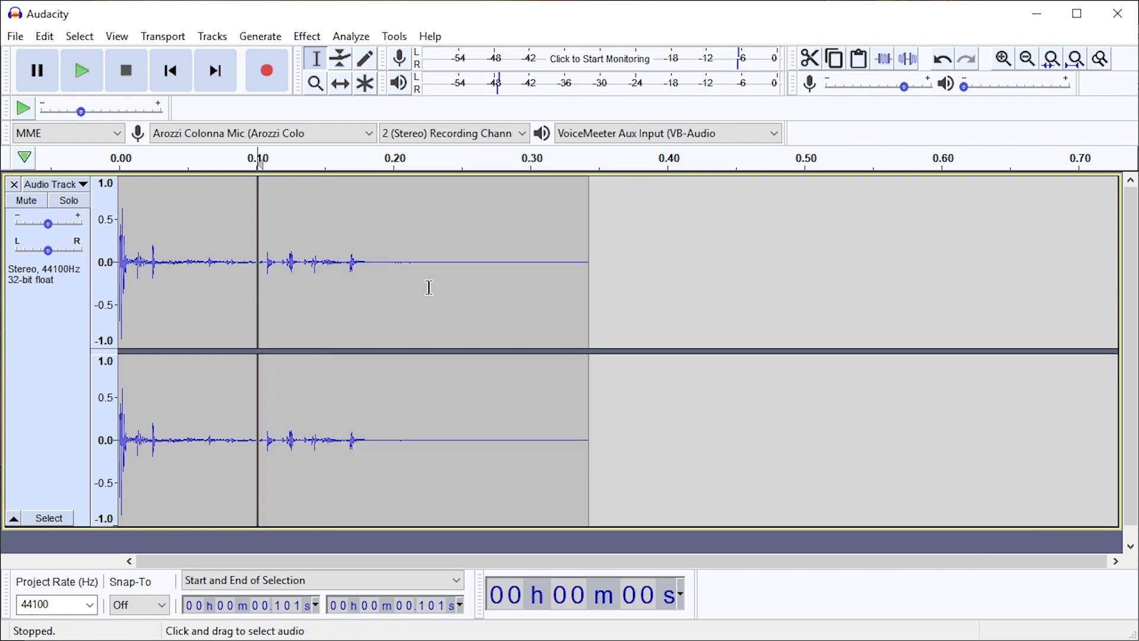
{"action": "left_click_drag", "start_coordinate": [387, 276], "coordinate": [738, 283]}
{"action": "key", "text": "Delete"}
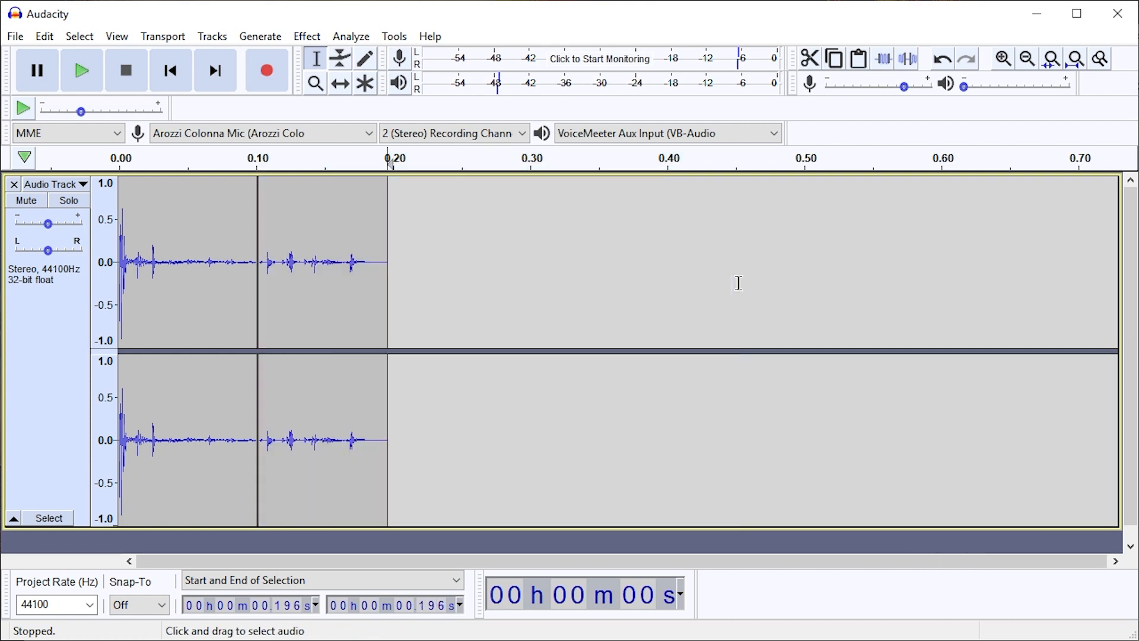
Play the second clip, then delete its silence from the split at 0.101 s to just before the sound's onset at about 0.108 s
{"action": "double_click", "coordinate": [358, 262]}
{"action": "key", "text": "space"}
{"action": "scroll", "coordinate": [291, 261], "scroll_direction": "up", "scroll_amount": 5}
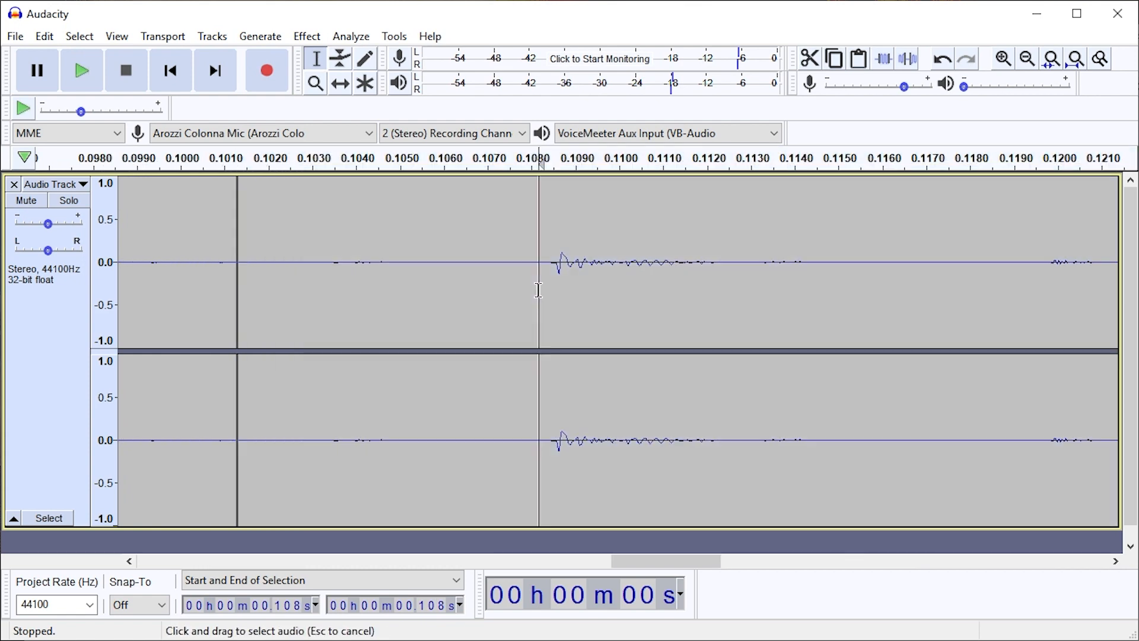
{"action": "left_click_drag", "start_coordinate": [536, 285], "coordinate": [240, 287]}
{"action": "left_click", "coordinate": [240, 287]}
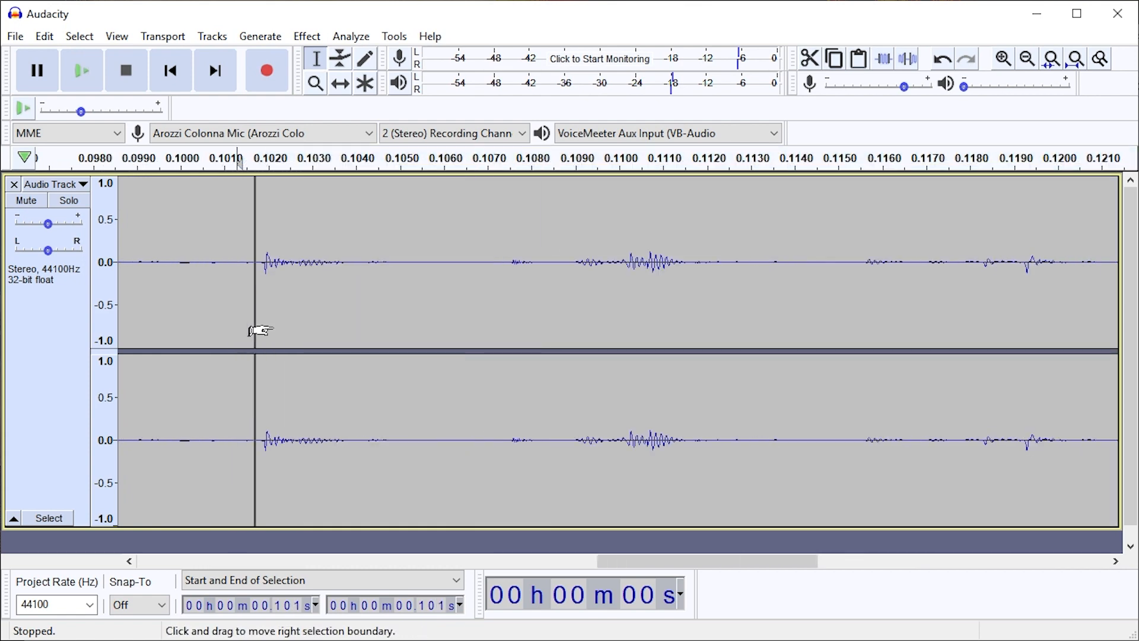
Normalize the whole second clip, from about 0.101 s to 0.189 s
{"action": "scroll", "coordinate": [311, 301], "scroll_direction": "down", "scroll_amount": 4}
{"action": "double_click", "coordinate": [311, 302]}
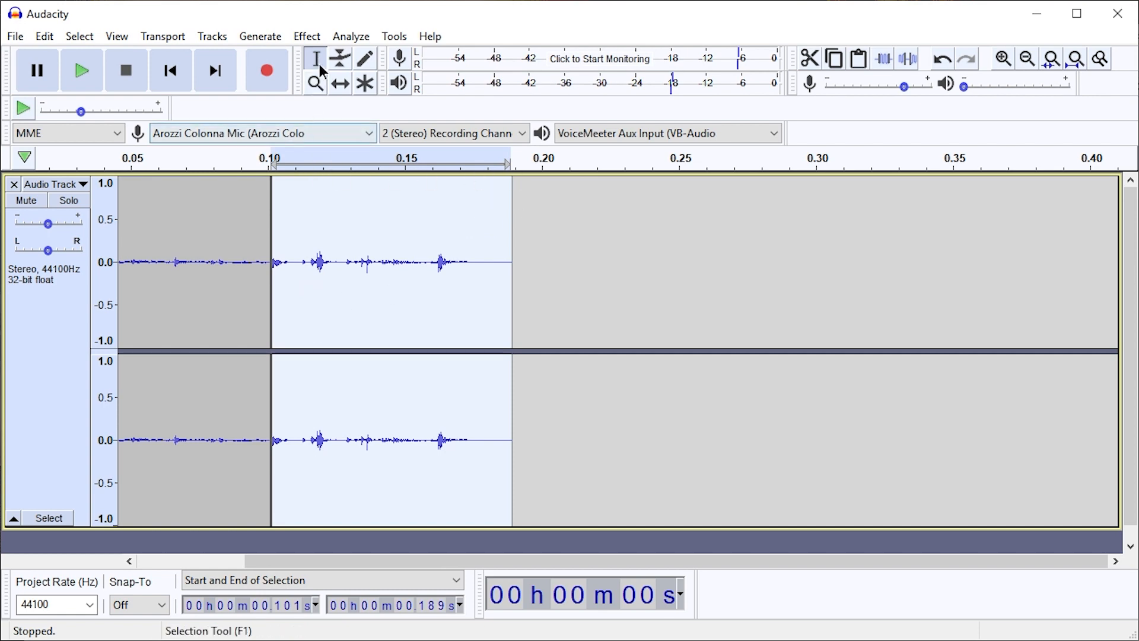
{"action": "key", "text": "ctrl+1"}
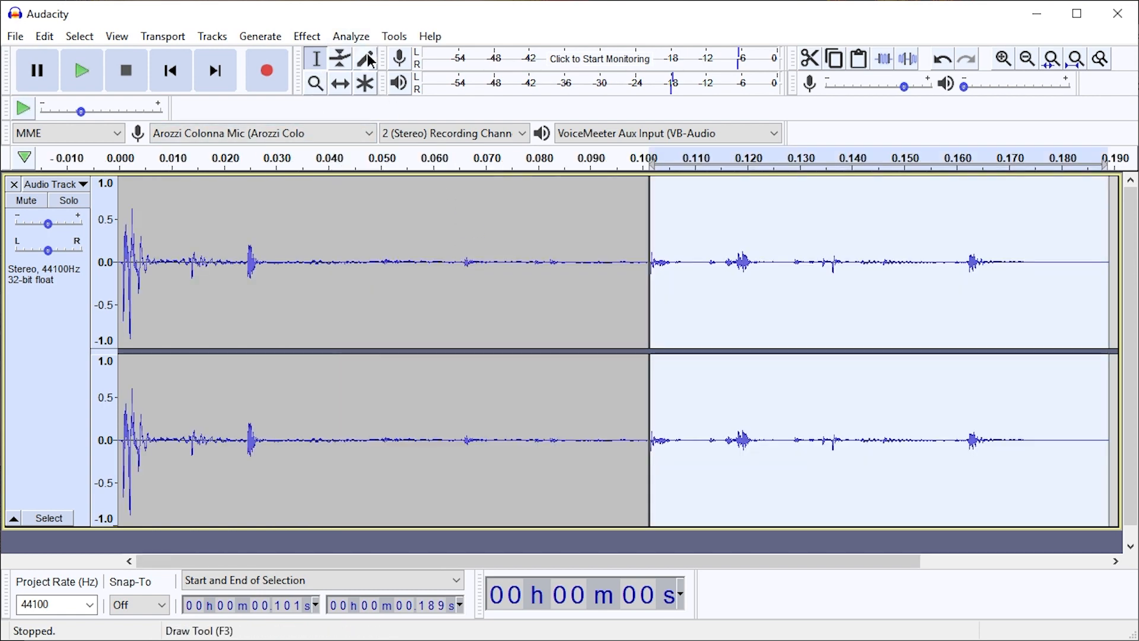
{"action": "left_click", "coordinate": [338, 36]}
{"action": "mouse_move", "coordinate": [307, 36]}
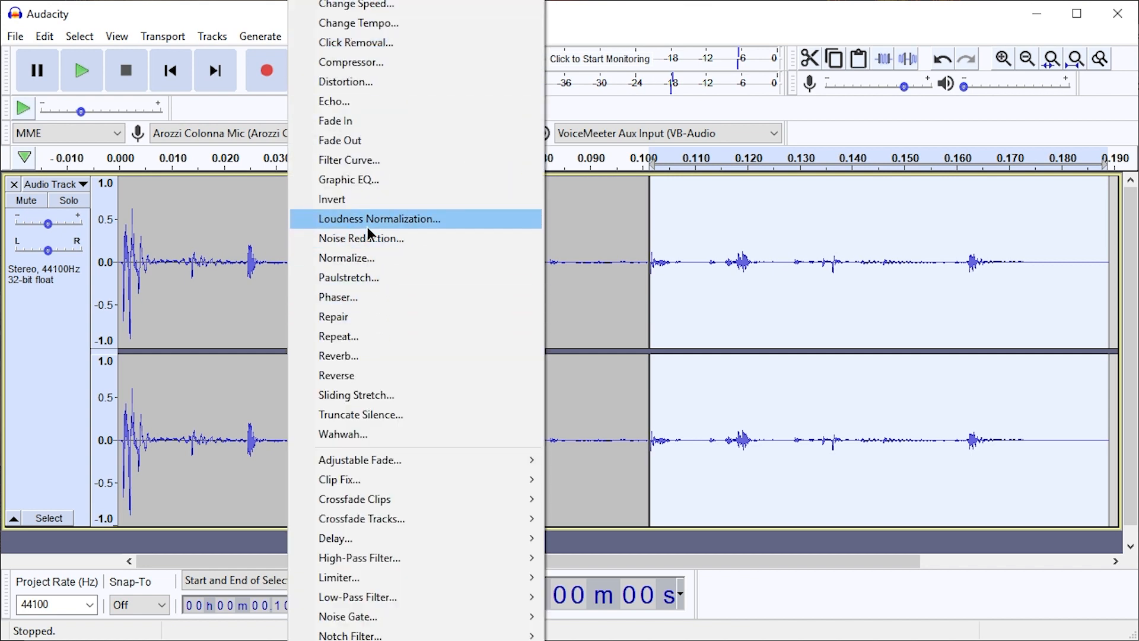
{"action": "left_click", "coordinate": [361, 259]}
{"action": "left_click", "coordinate": [596, 379]}
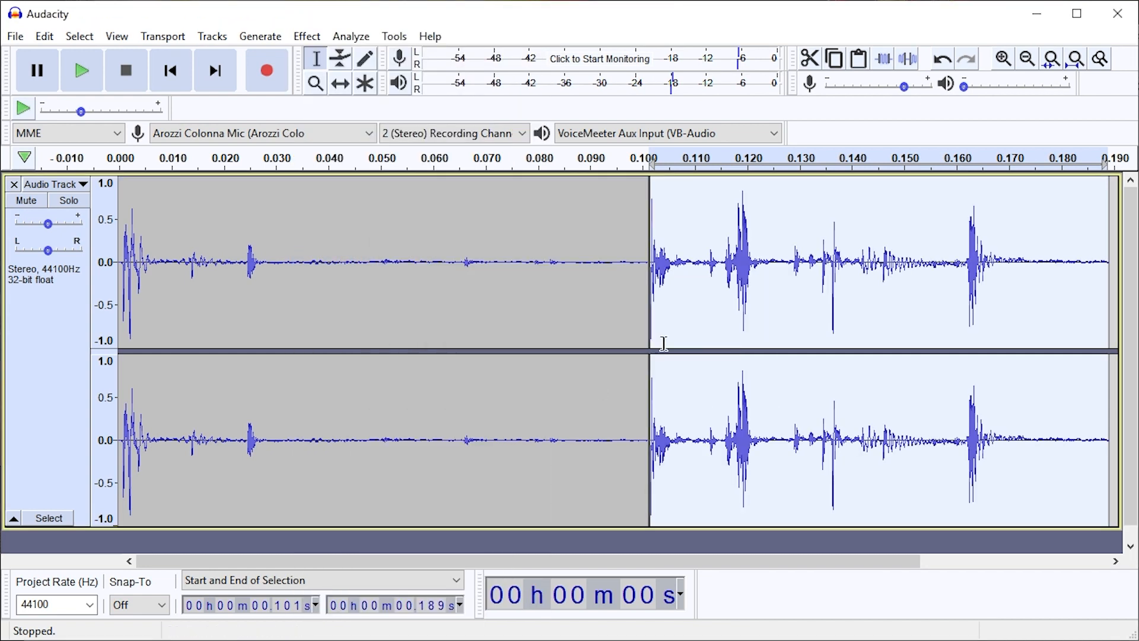
Listen to the normalized second clip and then the first clip
{"action": "key", "text": "space"}
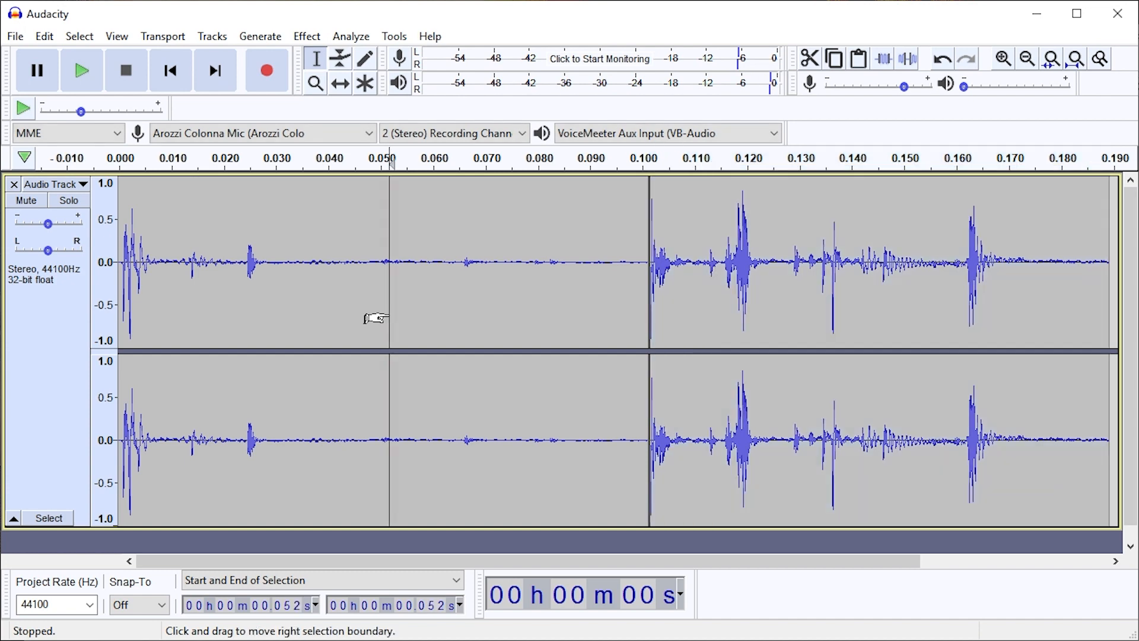
{"action": "double_click", "coordinate": [389, 310]}
{"action": "key", "text": "space"}
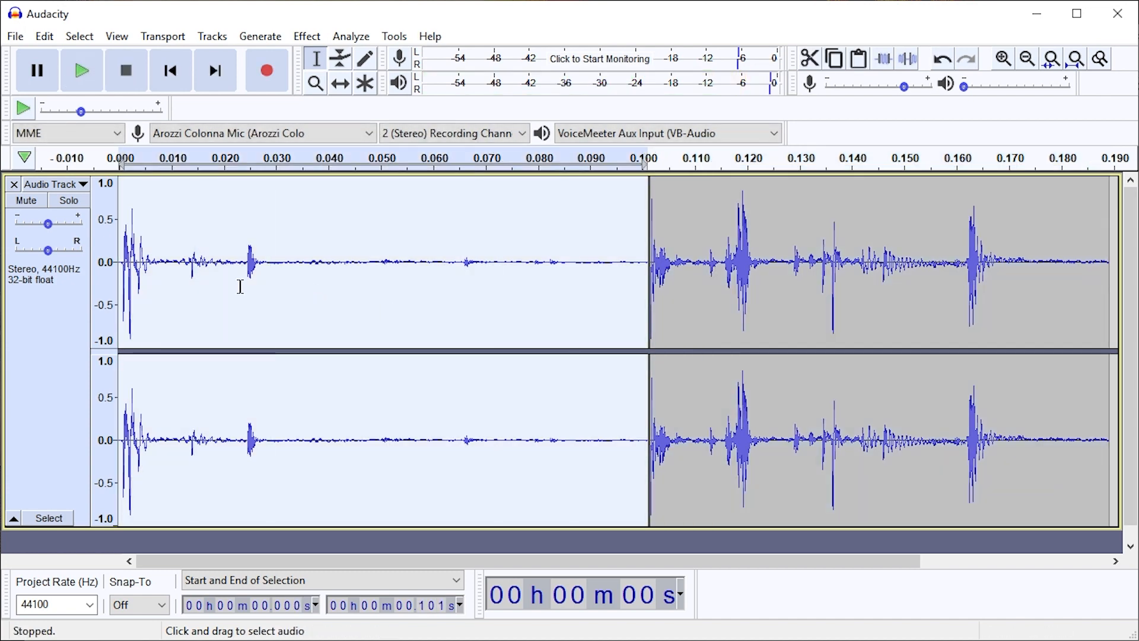
Lower the track's gain slightly and replay the first and second clips to check their volume
{"action": "left_click", "coordinate": [192, 270]}
{"action": "left_click", "coordinate": [48, 224]}
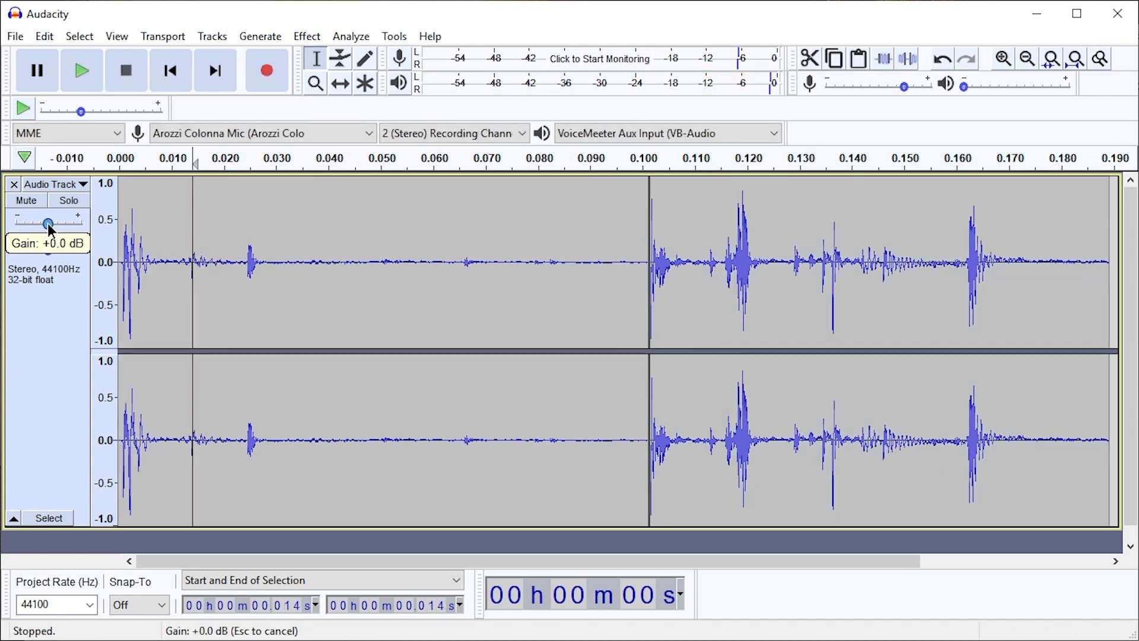
{"action": "left_click_drag", "start_coordinate": [40, 224], "coordinate": [37, 223]}
{"action": "double_click", "coordinate": [217, 246]}
{"action": "key", "text": "space"}
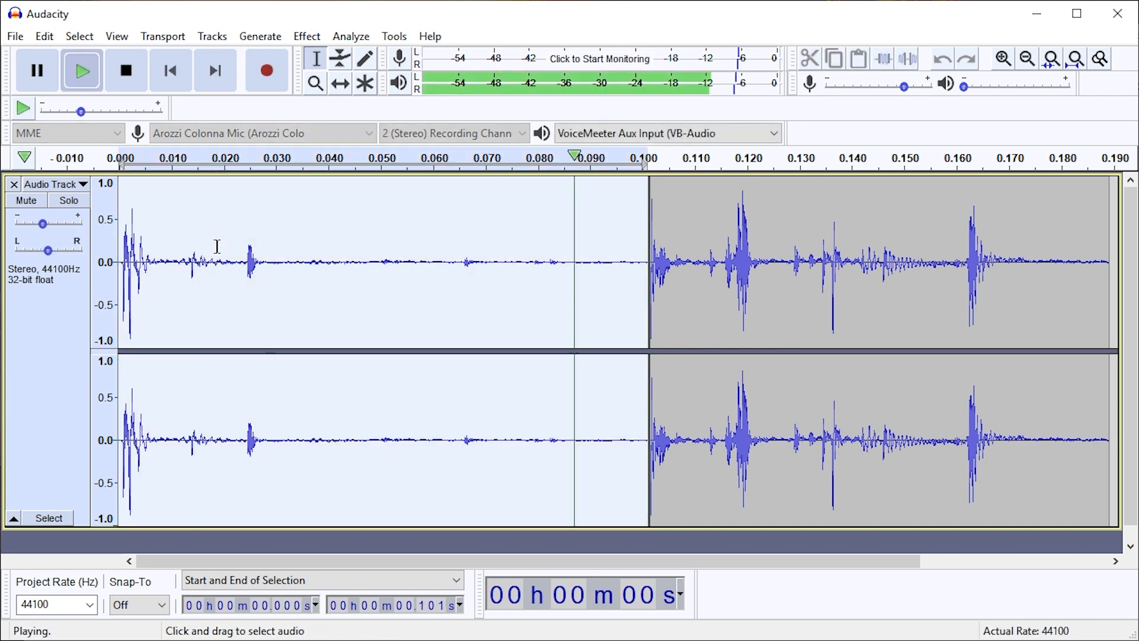
{"action": "double_click", "coordinate": [824, 319]}
{"action": "key", "text": "space"}
{"action": "key", "text": "space"}
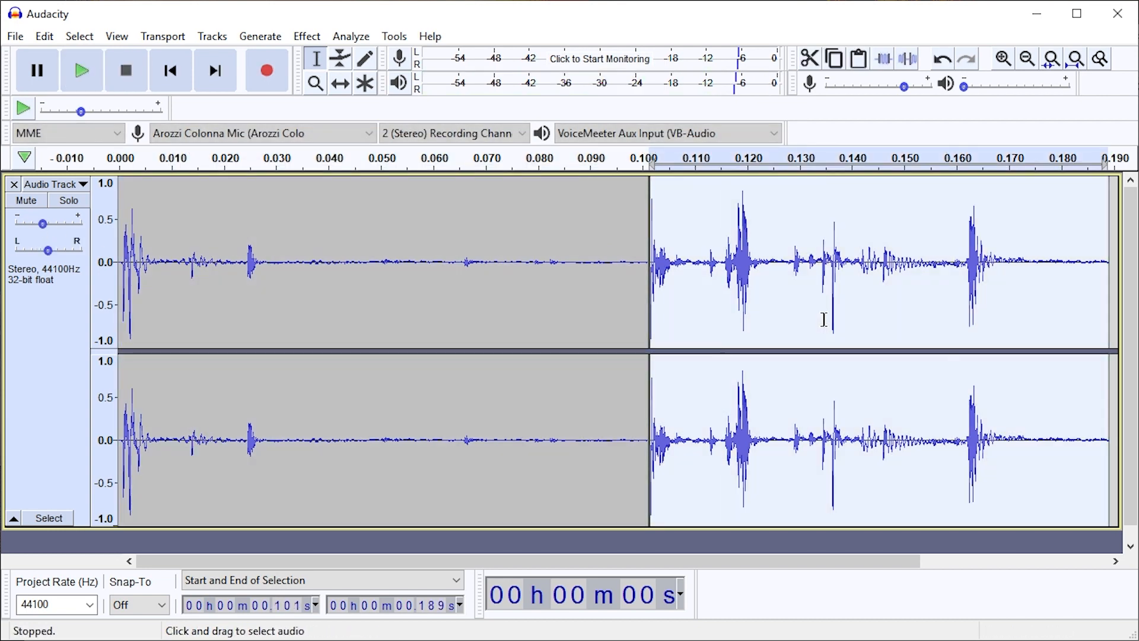
Delete the range from about 0.126 s to 0.159 s in the second clip and play the shortened clip
{"action": "left_click_drag", "start_coordinate": [953, 272], "coordinate": [768, 271]}
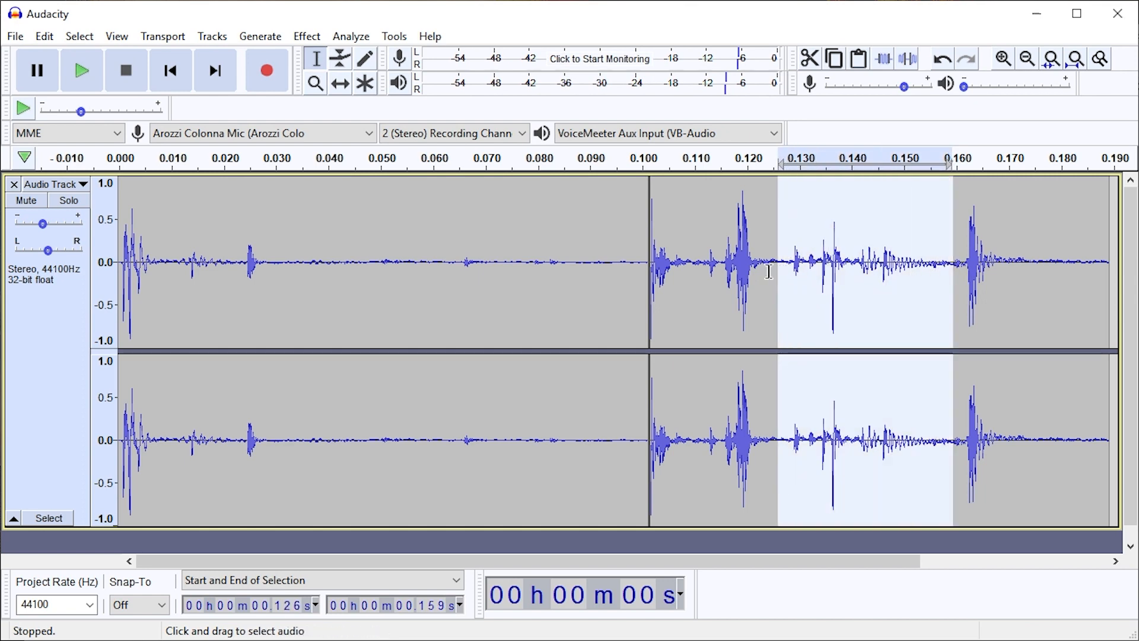
{"action": "key", "text": "Delete"}
{"action": "double_click", "coordinate": [768, 271]}
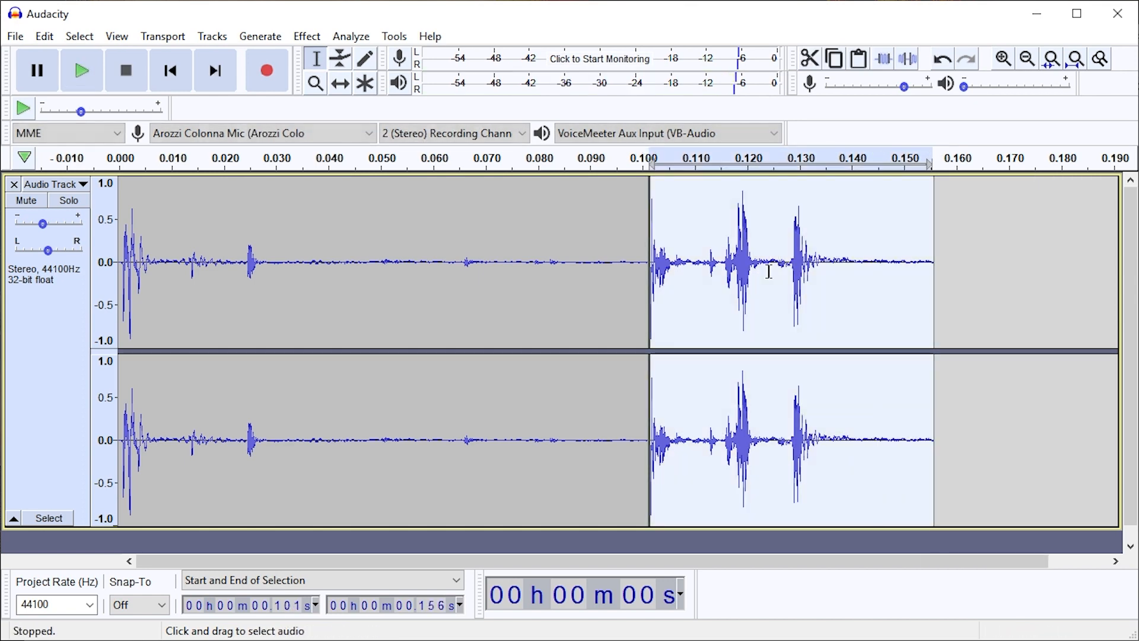
{"action": "key", "text": "space"}
{"action": "key", "text": "space"}
Play the first clip, delete its quiet tail from about 0.050 s to the split, and select the shortened clip
{"action": "double_click", "coordinate": [506, 268]}
{"action": "key", "text": "space"}
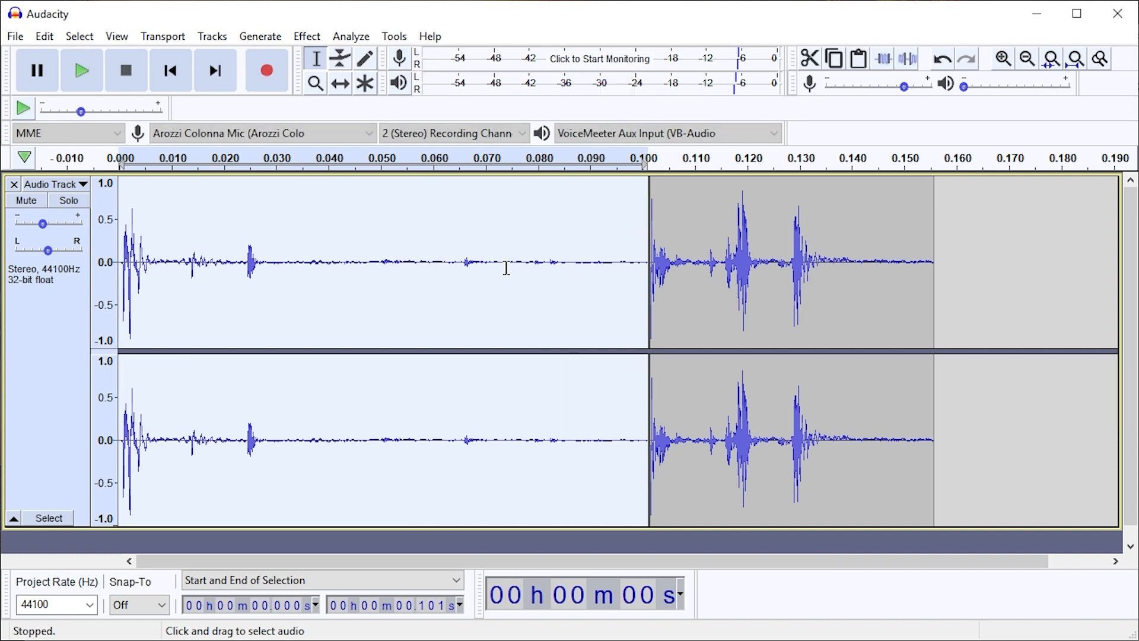
{"action": "left_click_drag", "start_coordinate": [302, 276], "coordinate": [118, 276]}
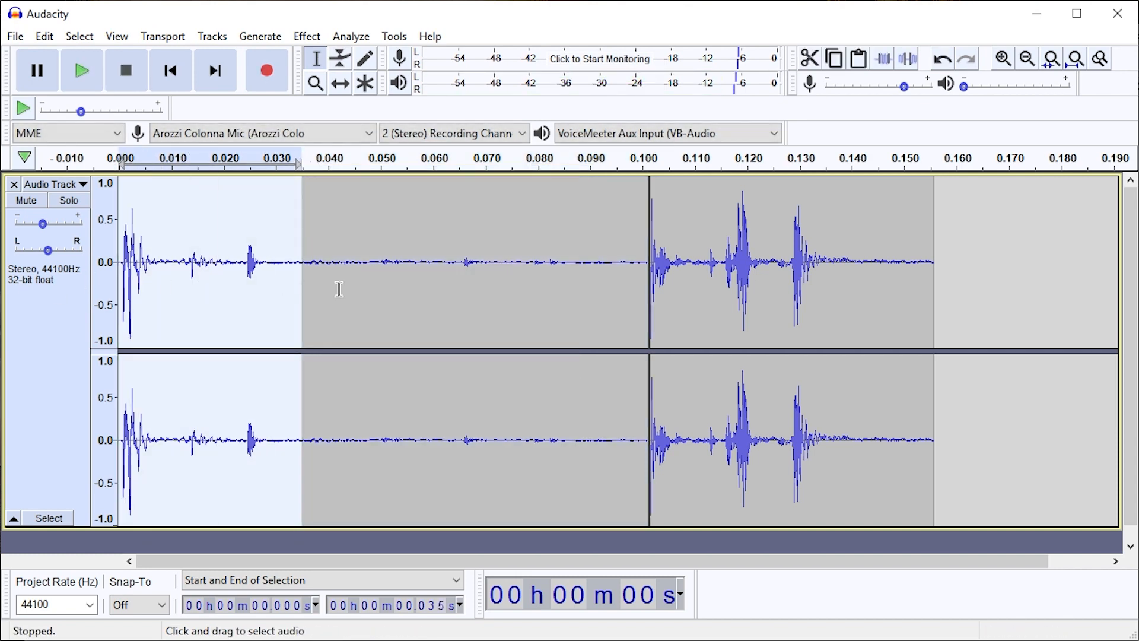
{"action": "double_click", "coordinate": [360, 288]}
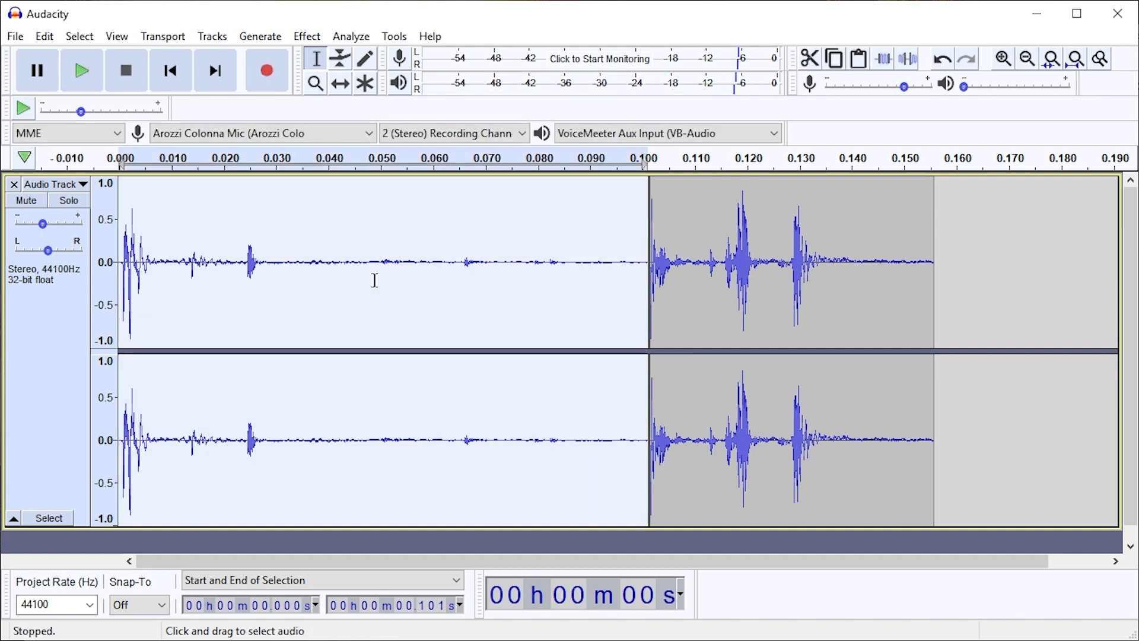
{"action": "left_click_drag", "start_coordinate": [375, 280], "coordinate": [648, 290]}
{"action": "left_click", "coordinate": [353, 267]}
{"action": "key", "text": "Delete"}
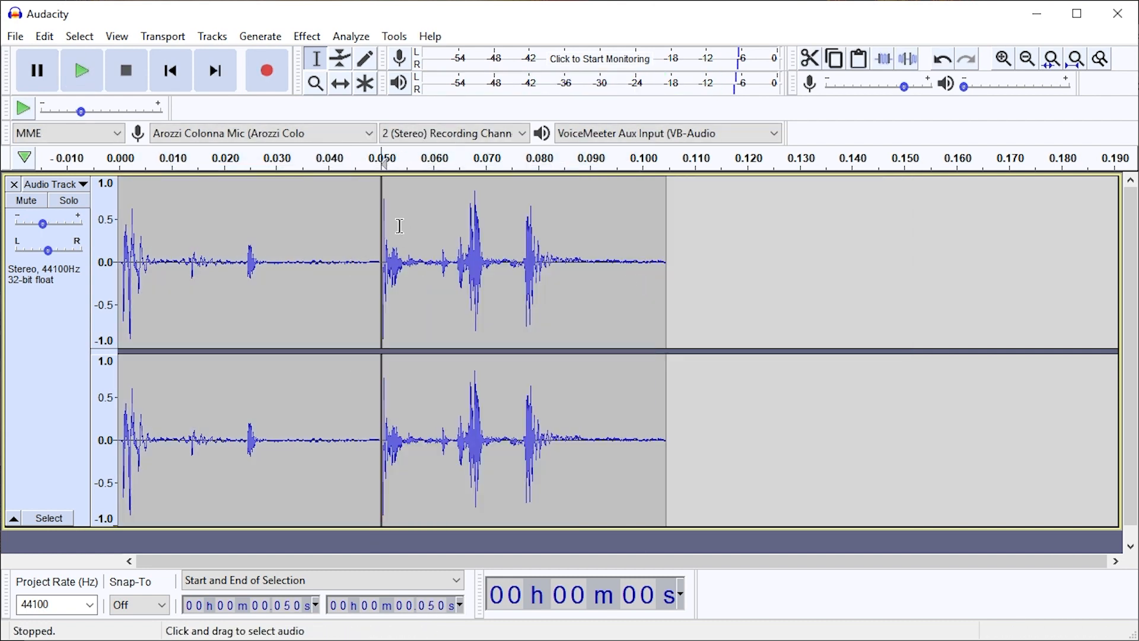
{"action": "left_click", "coordinate": [126, 237], "text": "shift"}
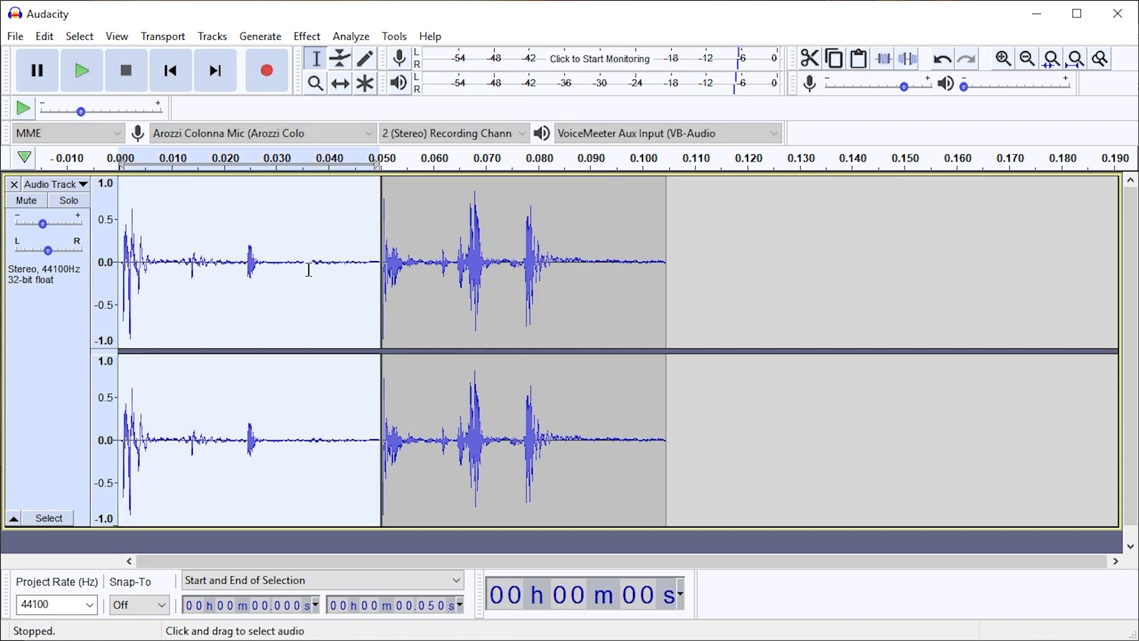
Select the first clip on its own and merge the two clips at their split near 0.050 s
{"action": "key", "text": "ctrl+a"}
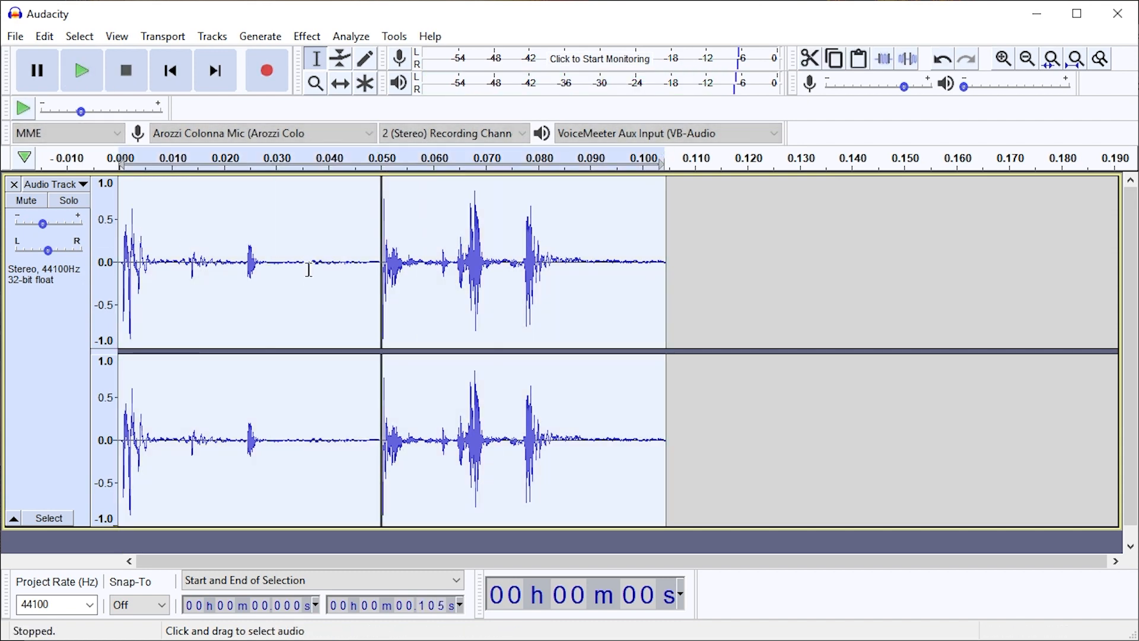
{"action": "left_click", "coordinate": [250, 262]}
{"action": "double_click", "coordinate": [254, 250]}
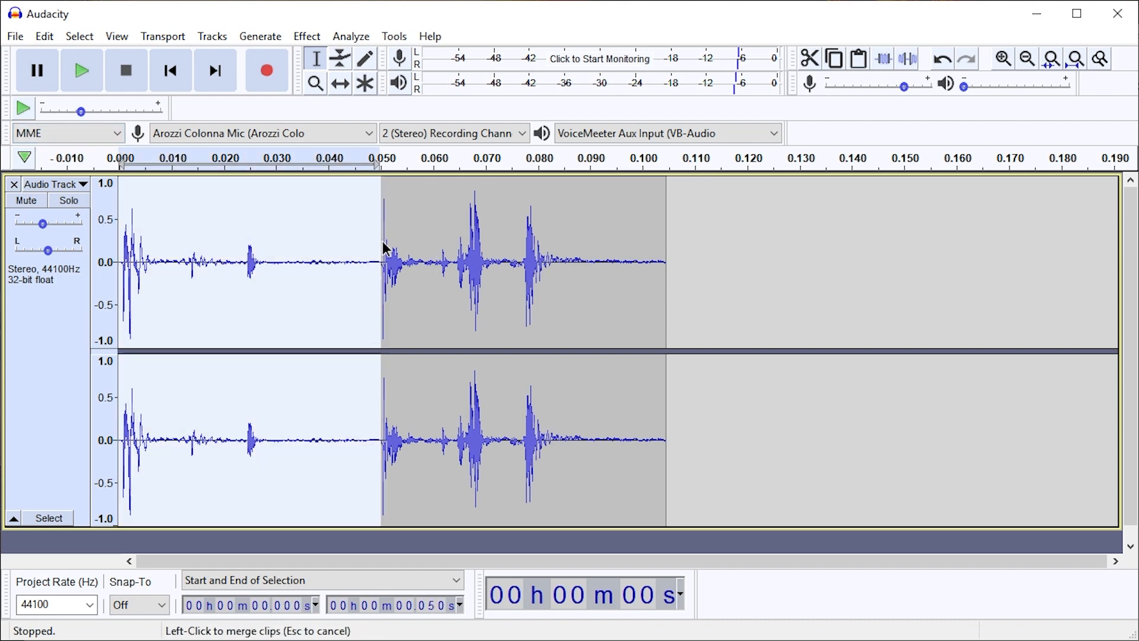
{"action": "left_click", "coordinate": [382, 246]}
{"action": "left_click", "coordinate": [369, 264]}
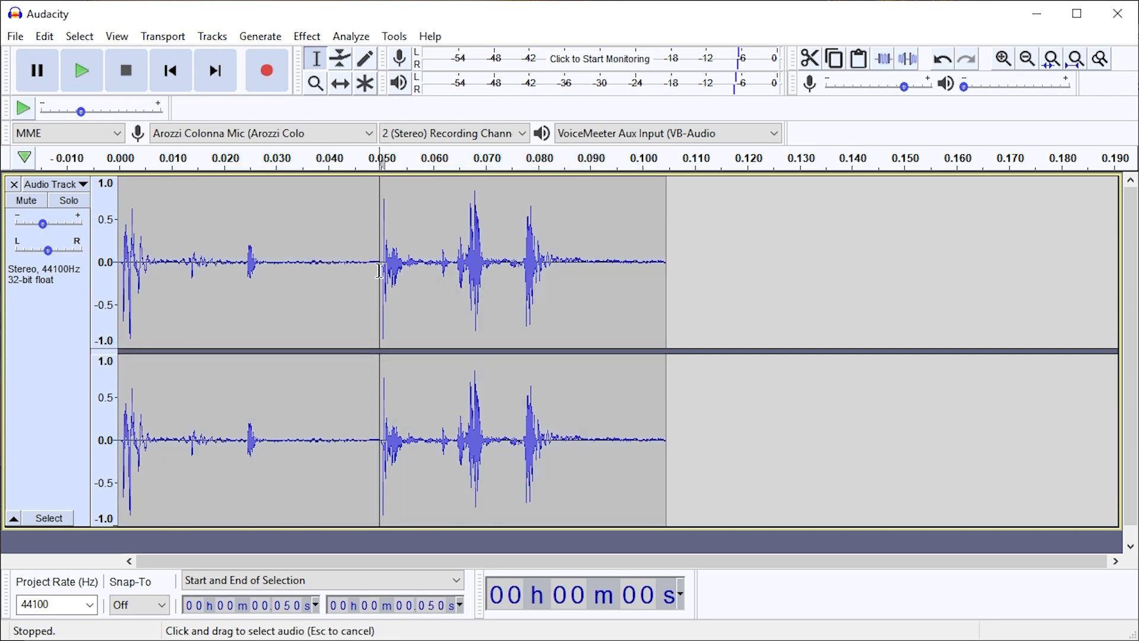
Split the merged audio again at about 0.050 s, and undo back to the original split between the two clips
{"action": "left_click_drag", "start_coordinate": [378, 271], "coordinate": [49, 283]}
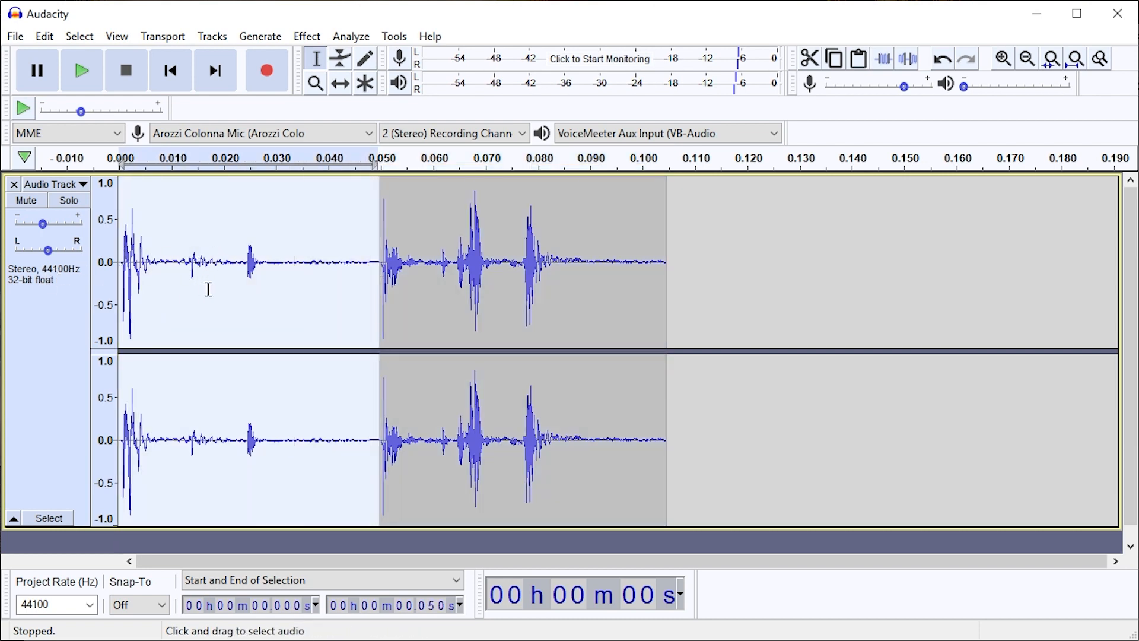
{"action": "left_click", "coordinate": [327, 264]}
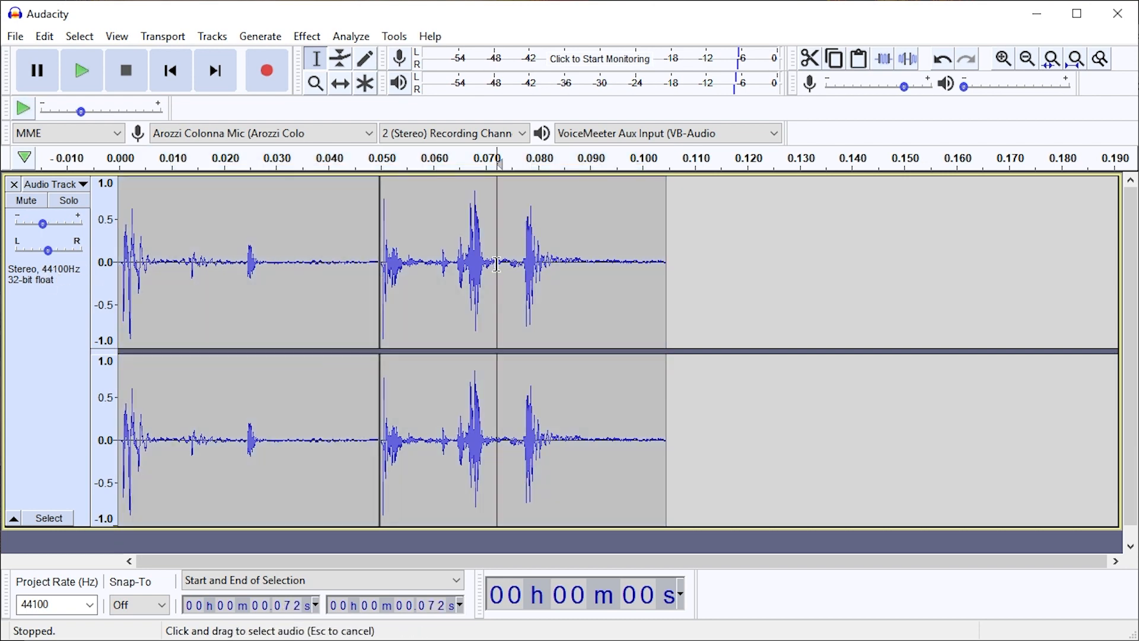
{"action": "double_click", "coordinate": [314, 268]}
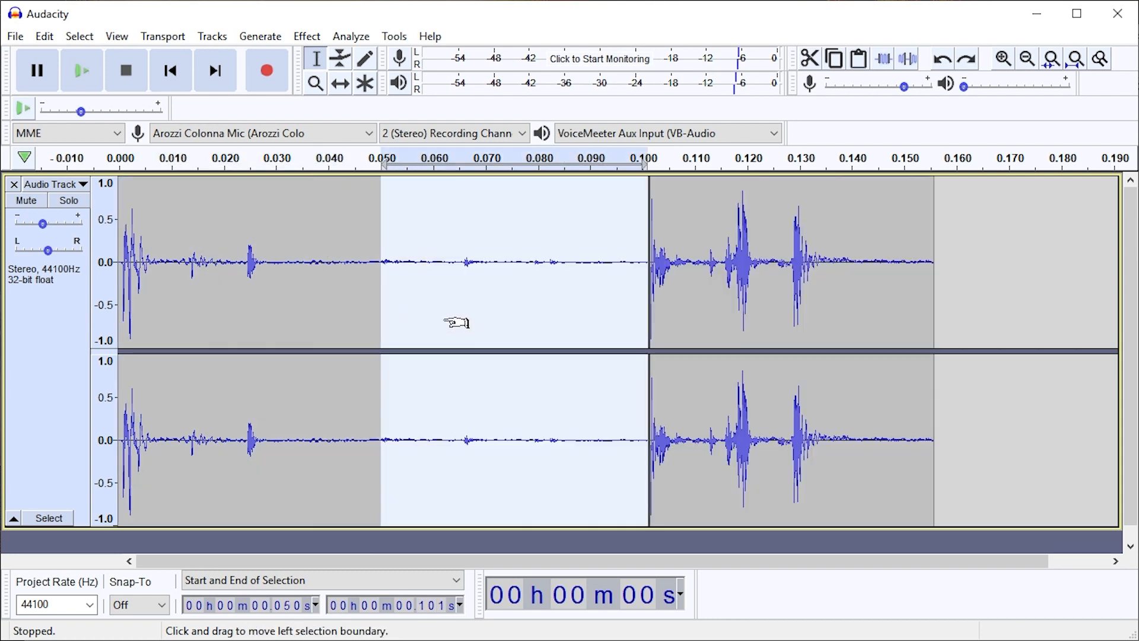
{"action": "key", "text": "ctrl+z"}
{"action": "key", "text": "ctrl+shift+z"}
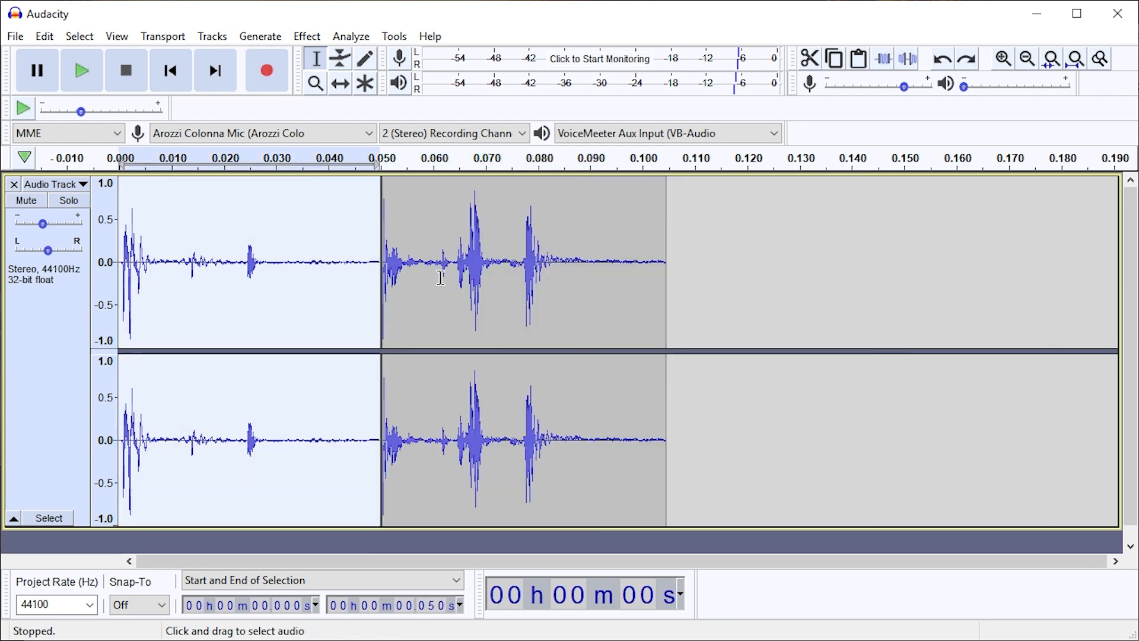
Select the whole first clip and open the export of only the selected audio
{"action": "left_click", "coordinate": [441, 275]}
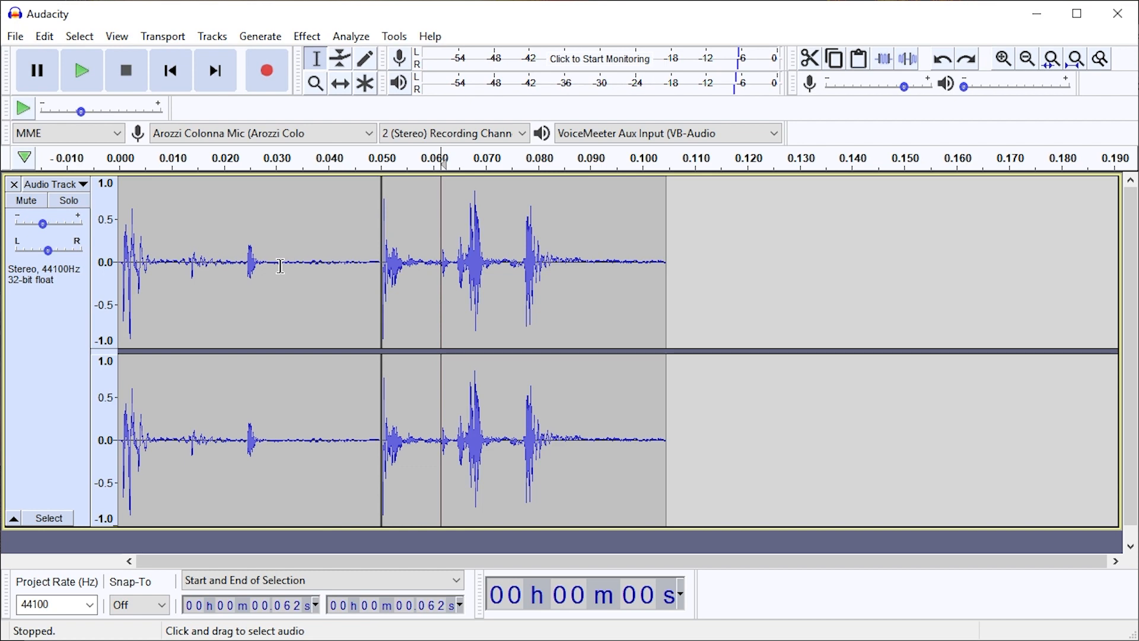
{"action": "double_click", "coordinate": [241, 266]}
{"action": "left_click", "coordinate": [18, 37]}
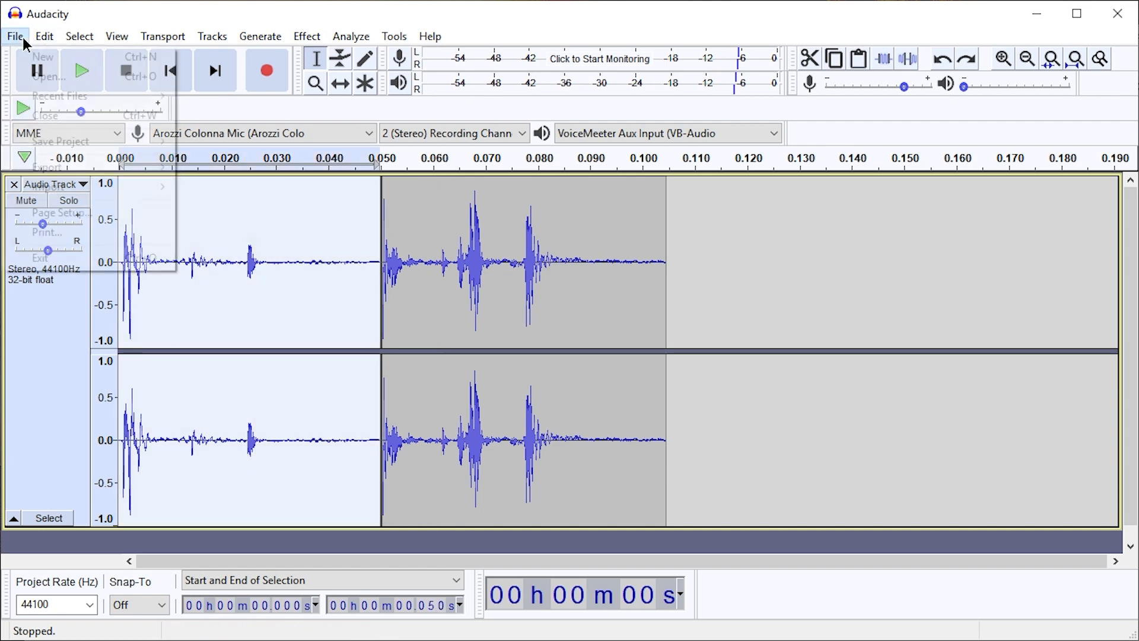
{"action": "mouse_move", "coordinate": [98, 169]}
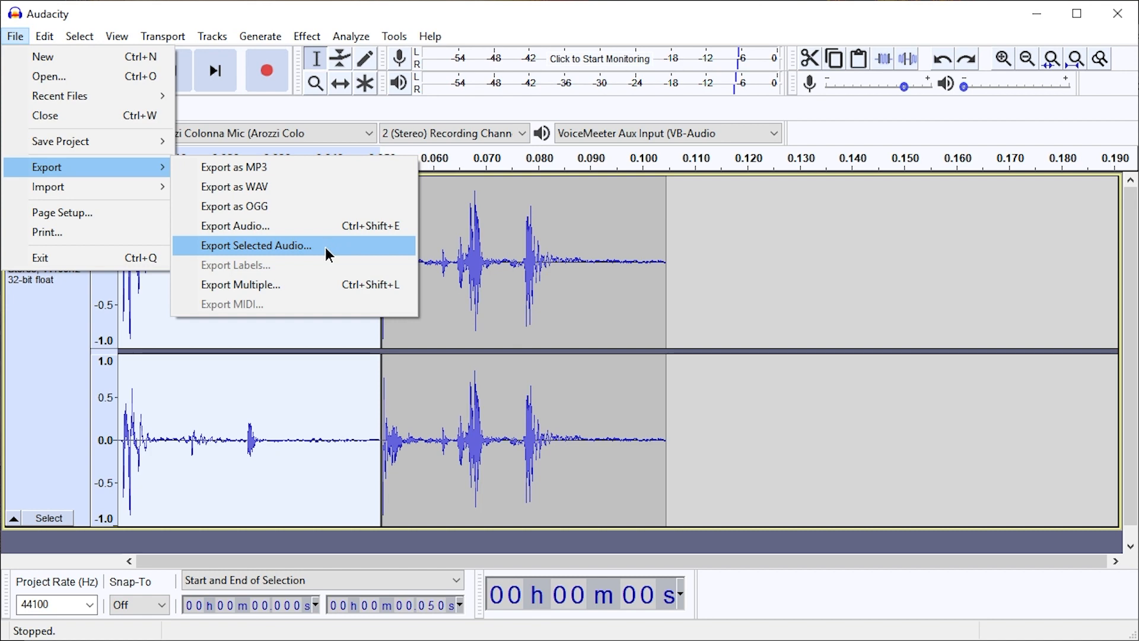
{"action": "left_click", "coordinate": [261, 246]}
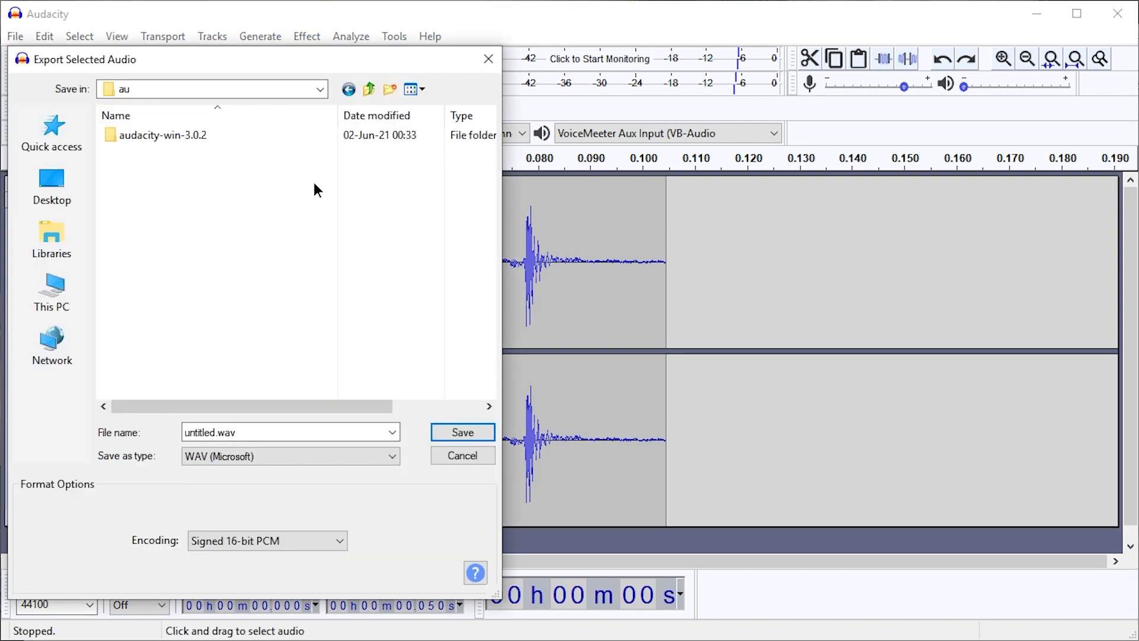
Export the first clip as click1 in WAV (Microsoft) format, with blank metadata and the metadata dialog turned off for further exports
{"action": "double_click", "coordinate": [226, 431]}
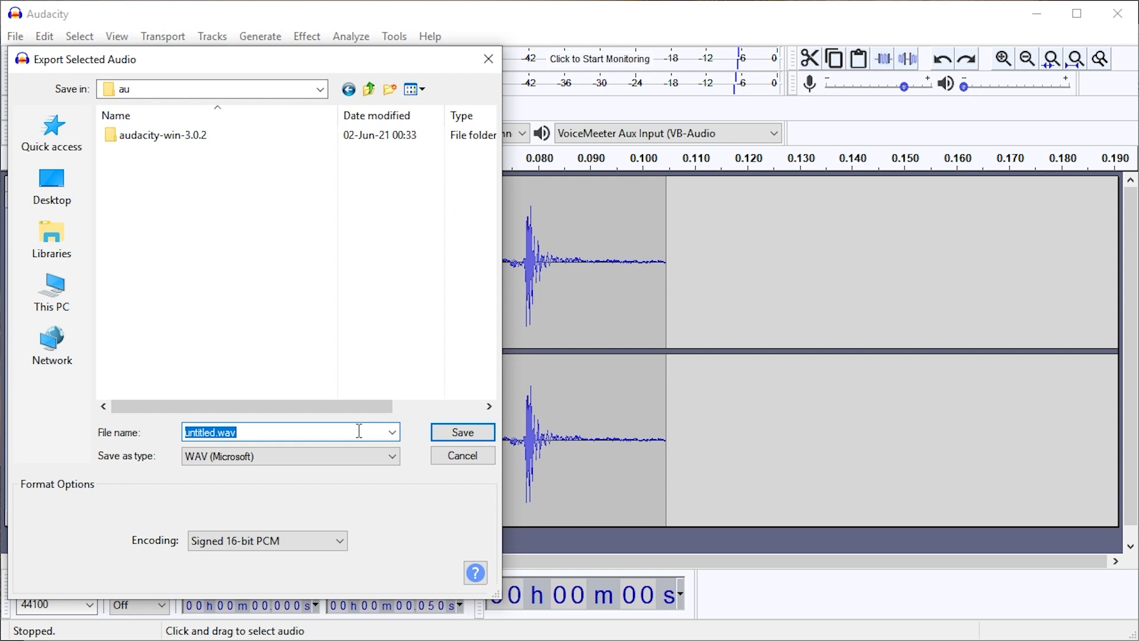
{"action": "type", "text": "click1"}
{"action": "left_click", "coordinate": [341, 451]}
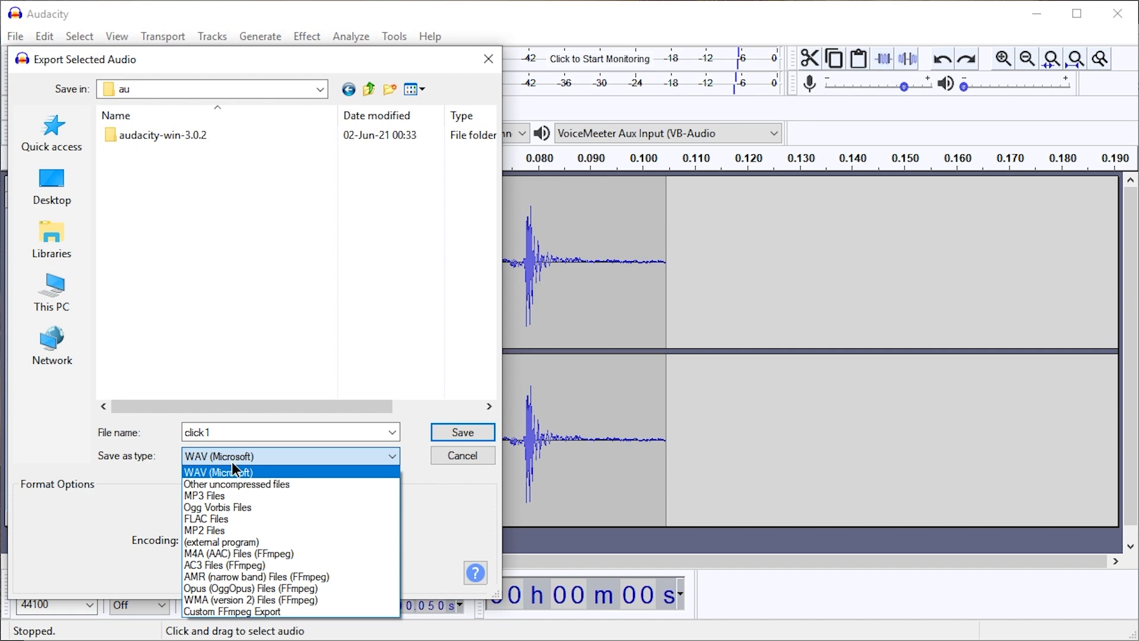
{"action": "left_click", "coordinate": [232, 464]}
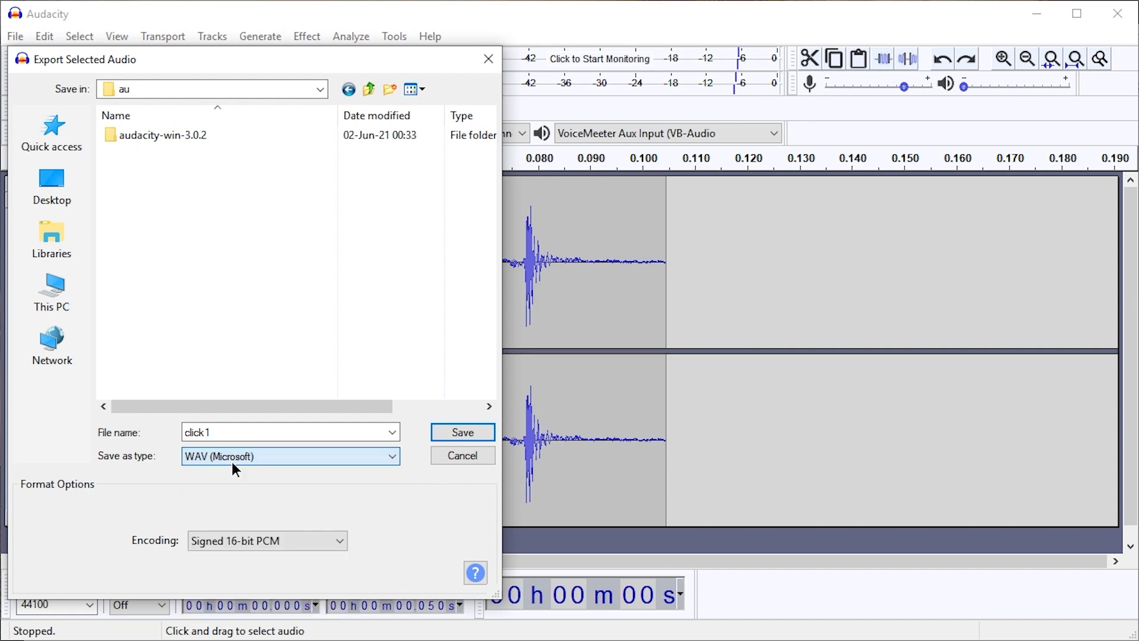
{"action": "left_click", "coordinate": [460, 437]}
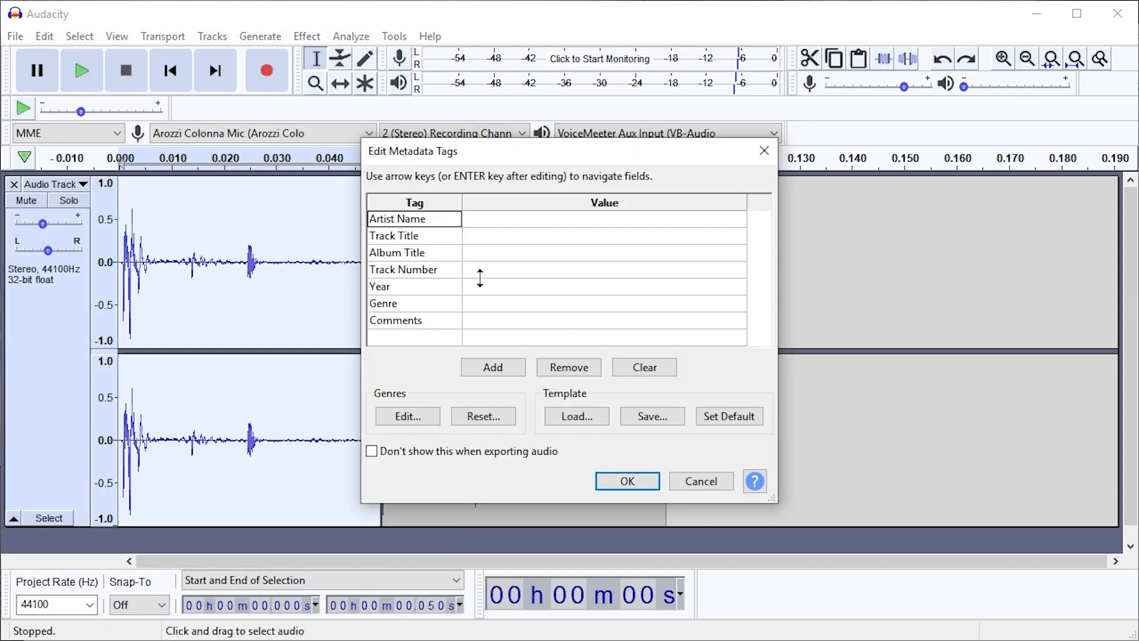
{"action": "left_click", "coordinate": [392, 453]}
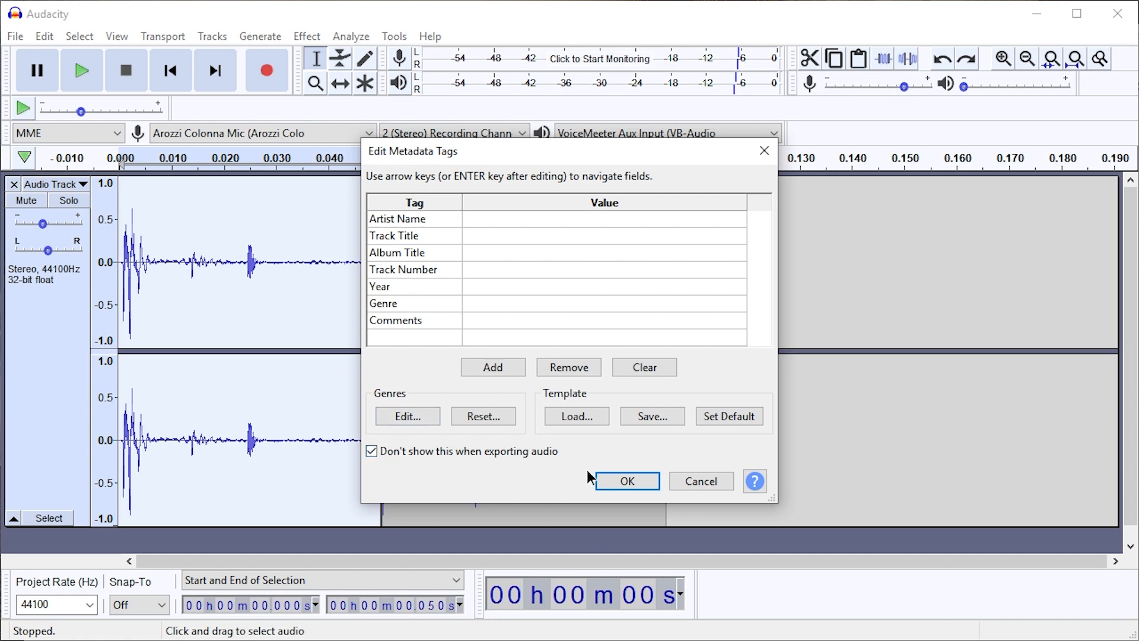
{"action": "left_click", "coordinate": [630, 480]}
Select the second clip and export the project audio as a WAV file named click2
{"action": "left_click", "coordinate": [17, 37]}
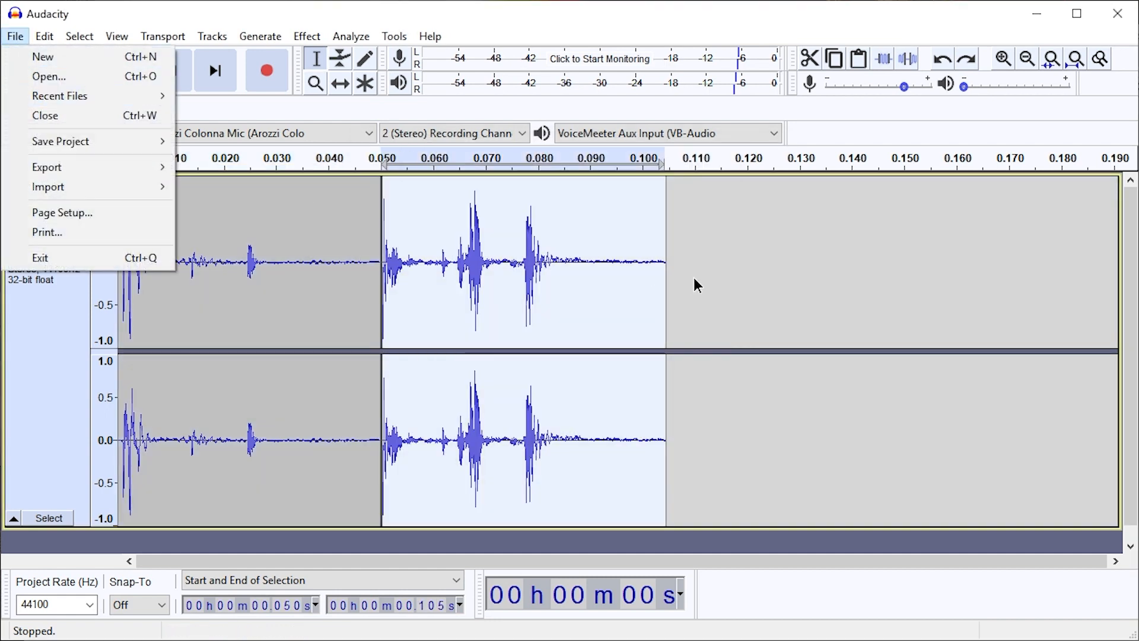
{"action": "left_click", "coordinate": [598, 264]}
{"action": "left_click", "coordinate": [15, 36]}
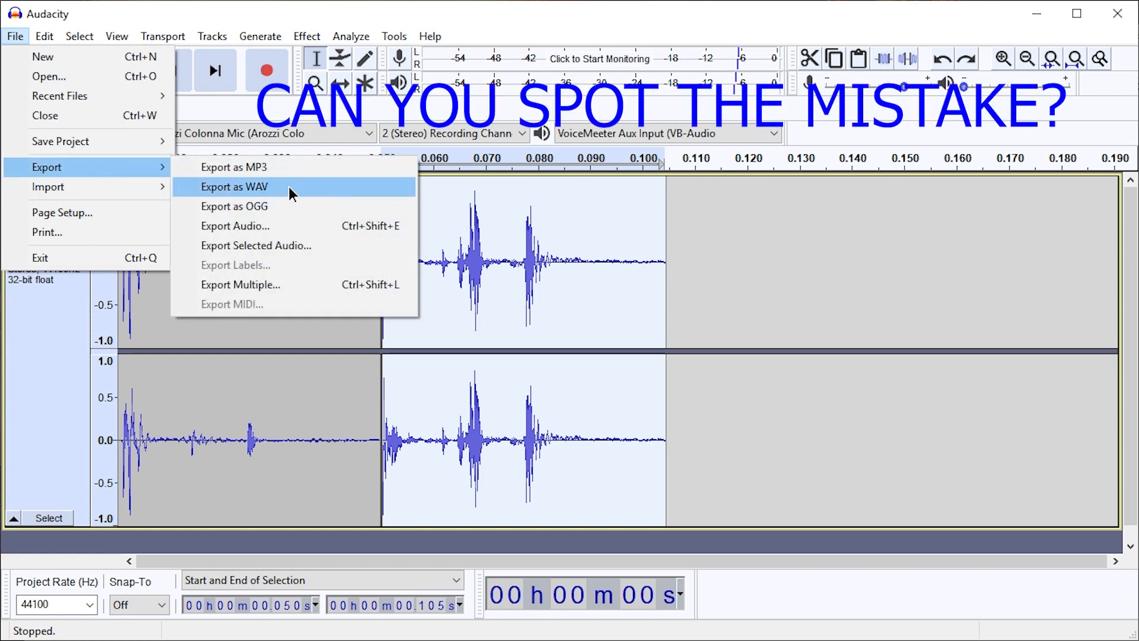
{"action": "left_click", "coordinate": [290, 186]}
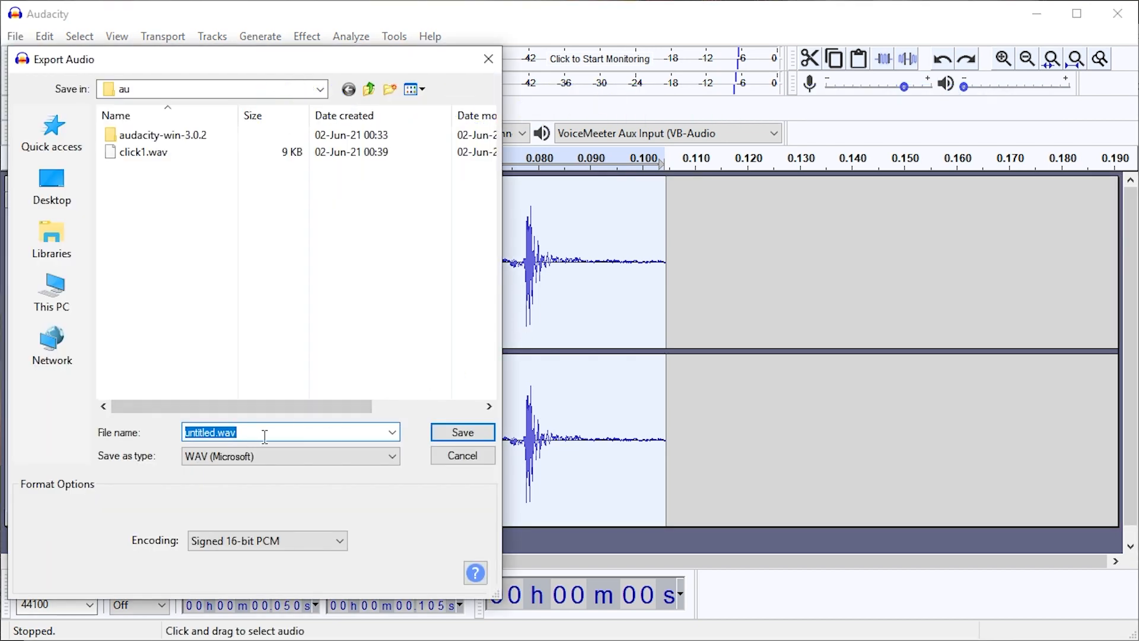
{"action": "type", "text": "click2."}
{"action": "key", "text": "Return"}
Close the untitled project without saving its changes
{"action": "left_click", "coordinate": [1113, 22]}
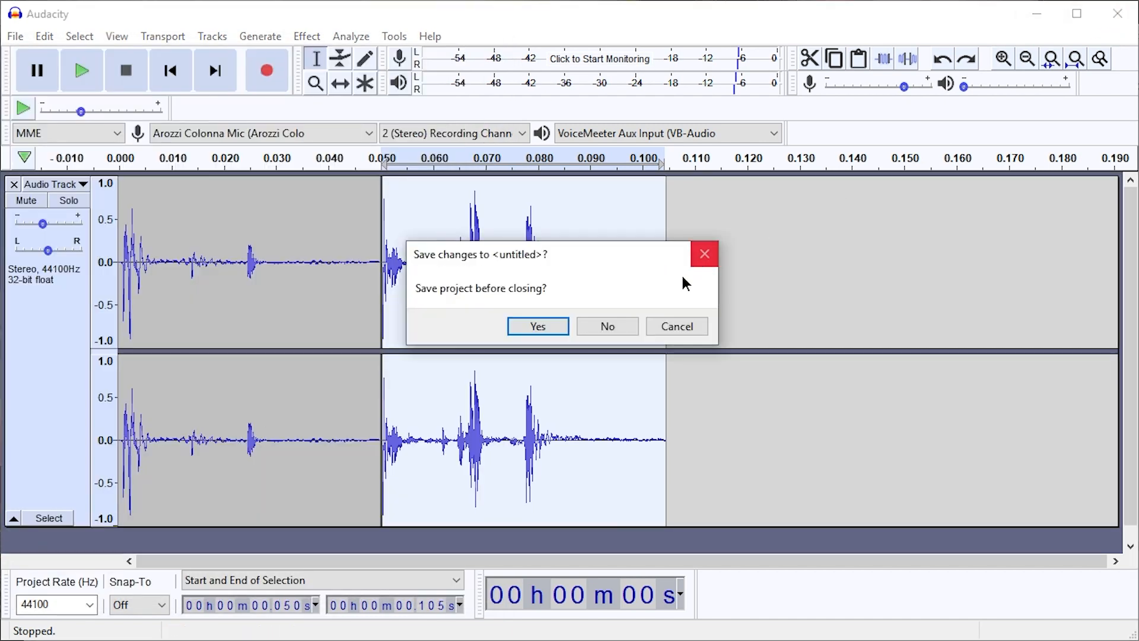
{"action": "left_click", "coordinate": [604, 326]}
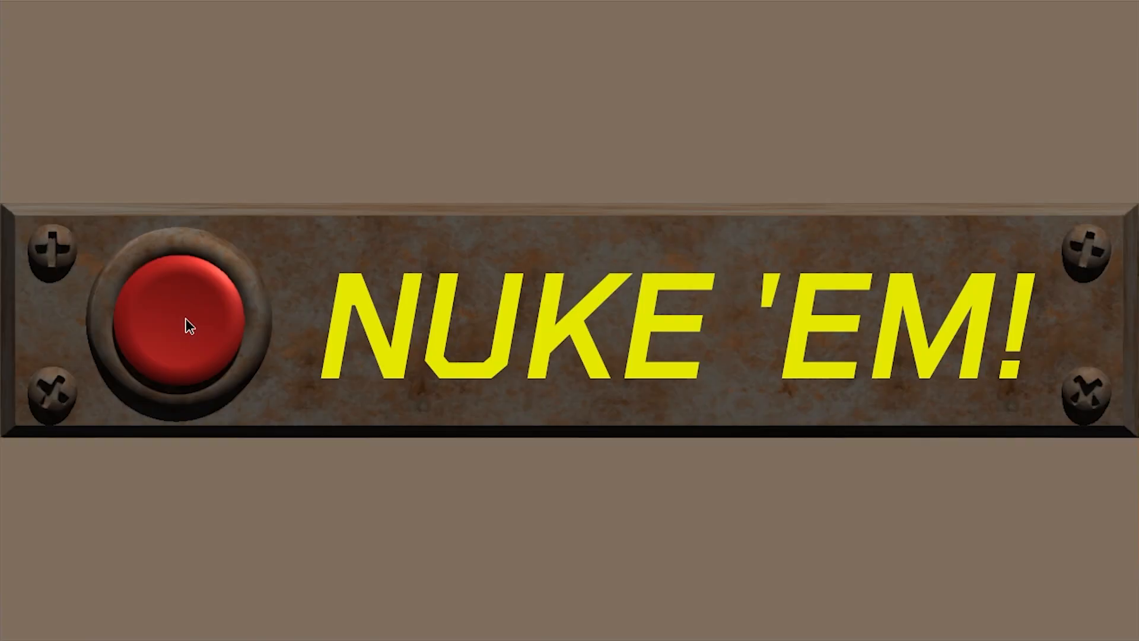
{"action": "left_click", "coordinate": [187, 321]}
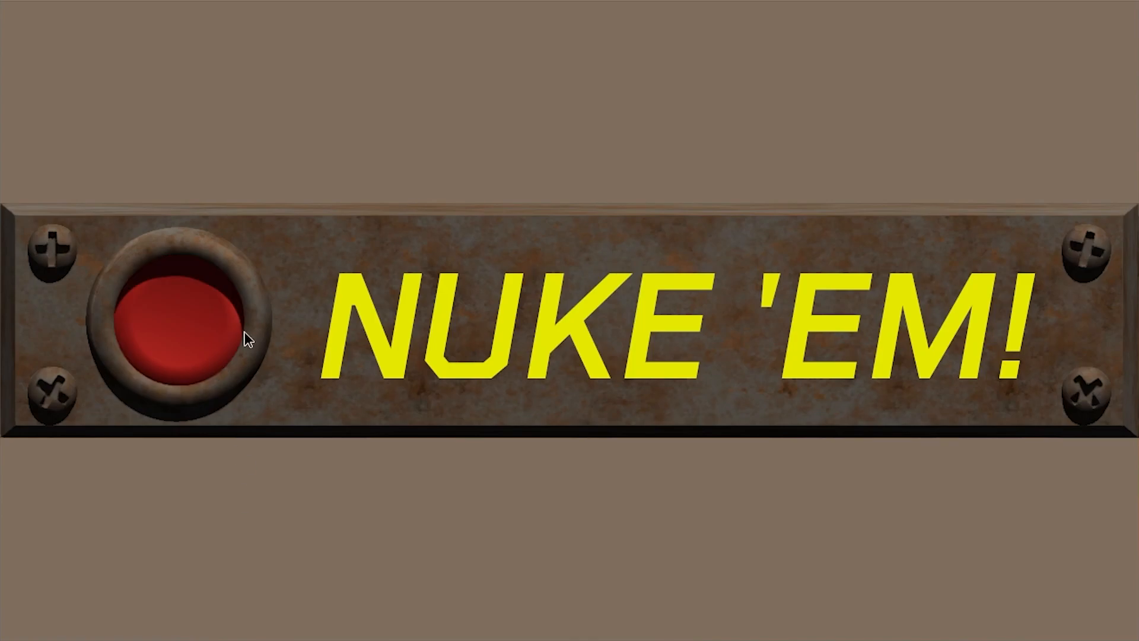
{"action": "left_click", "coordinate": [246, 333]}
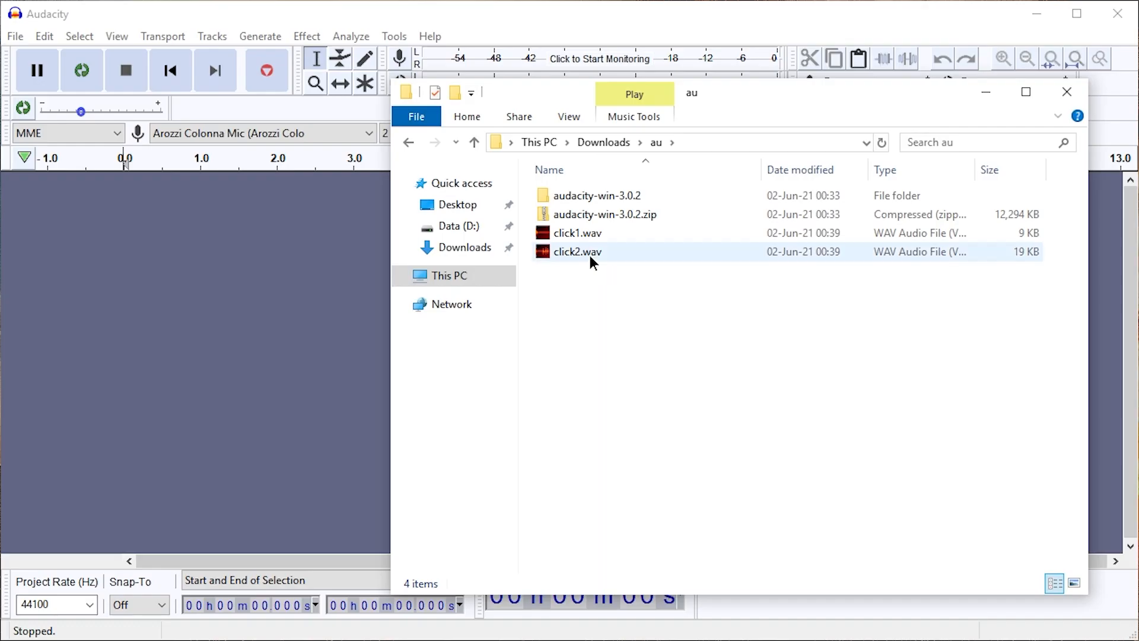
Import click2.wav from the au folder into the empty project, and select and play the whole track
{"action": "left_click_drag", "start_coordinate": [574, 259], "coordinate": [241, 260]}
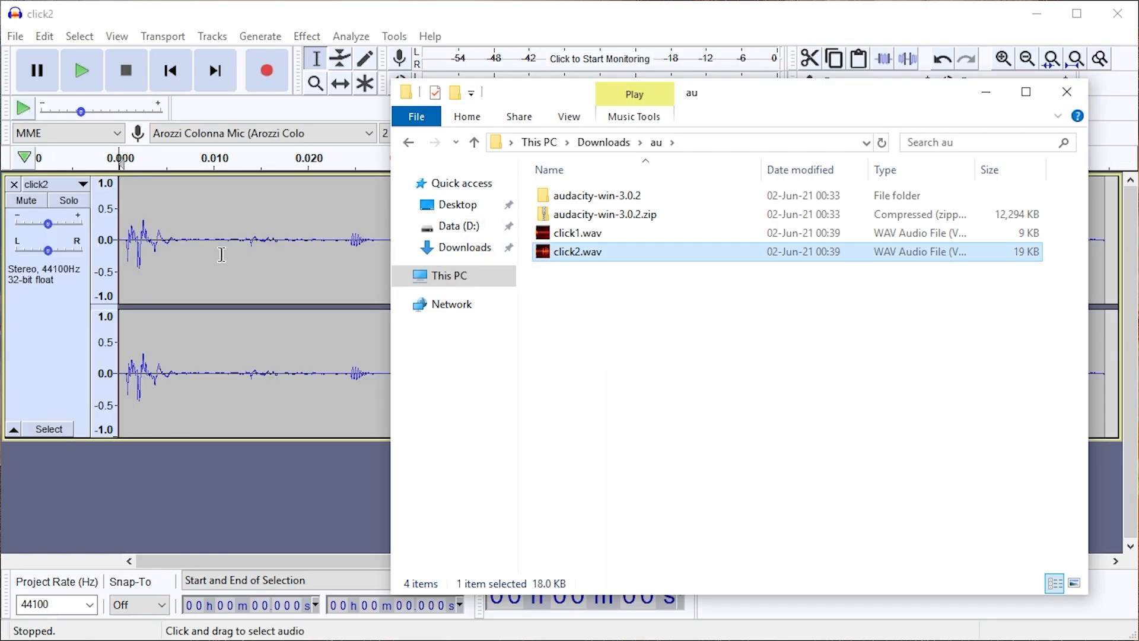
{"action": "left_click", "coordinate": [222, 254]}
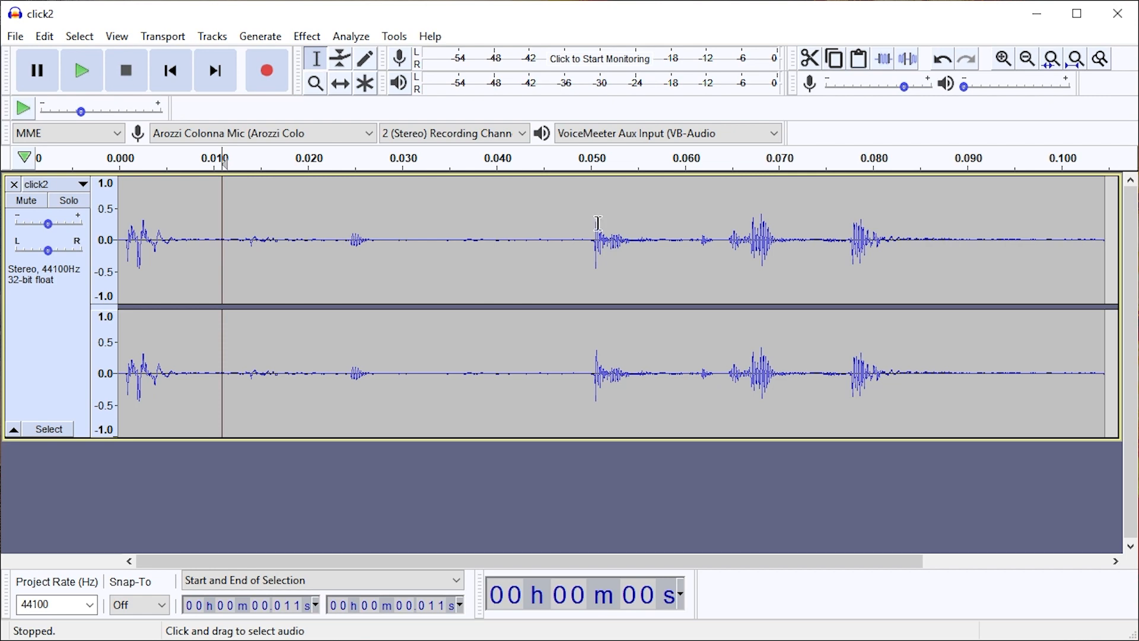
{"action": "key", "text": "ctrl+a"}
{"action": "key", "text": "space"}
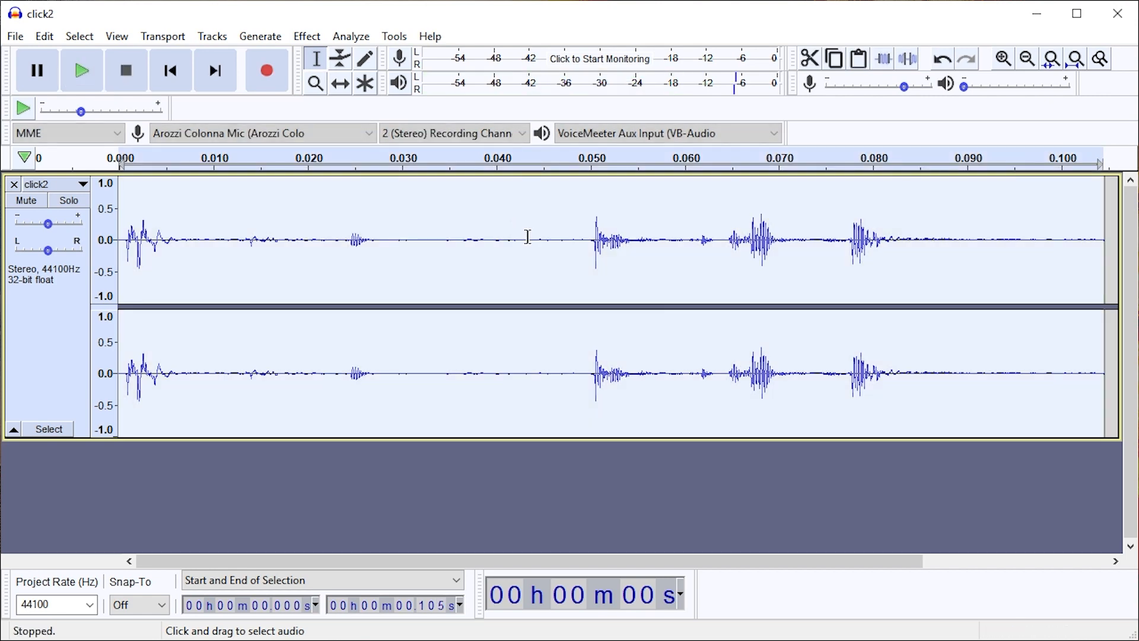
{"action": "key", "text": "space"}
Delete the first 0.050 s of the click2 track, up to the start of the second click, and play the rest
{"action": "left_click", "coordinate": [545, 237]}
{"action": "left_click_drag", "start_coordinate": [589, 240], "coordinate": [120, 240]}
{"action": "key", "text": "Delete"}
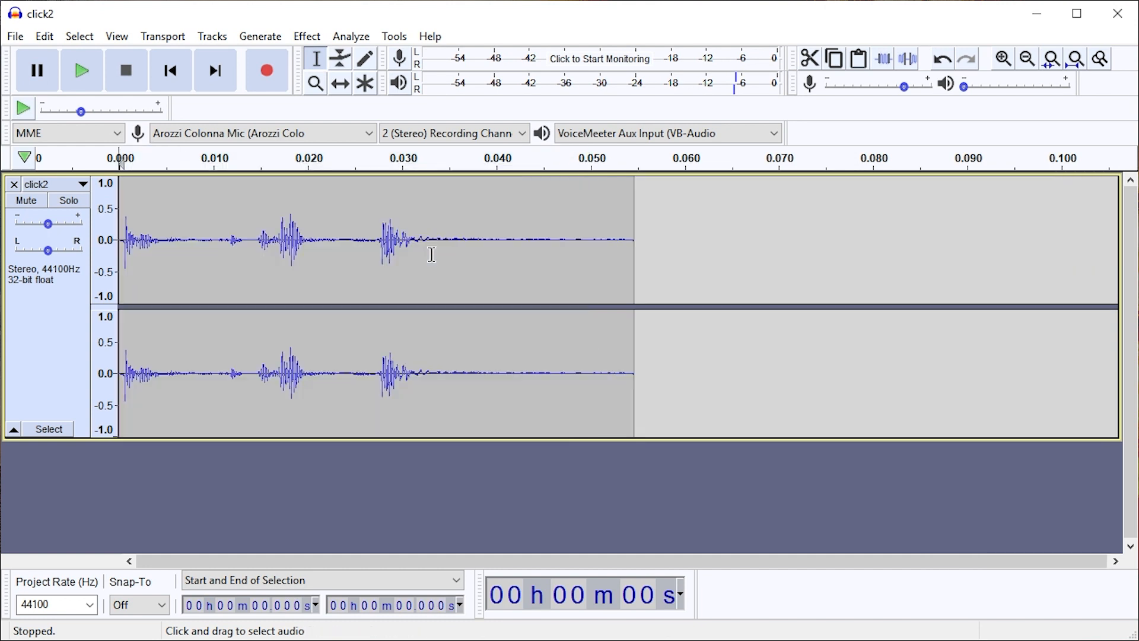
{"action": "key", "text": "space"}
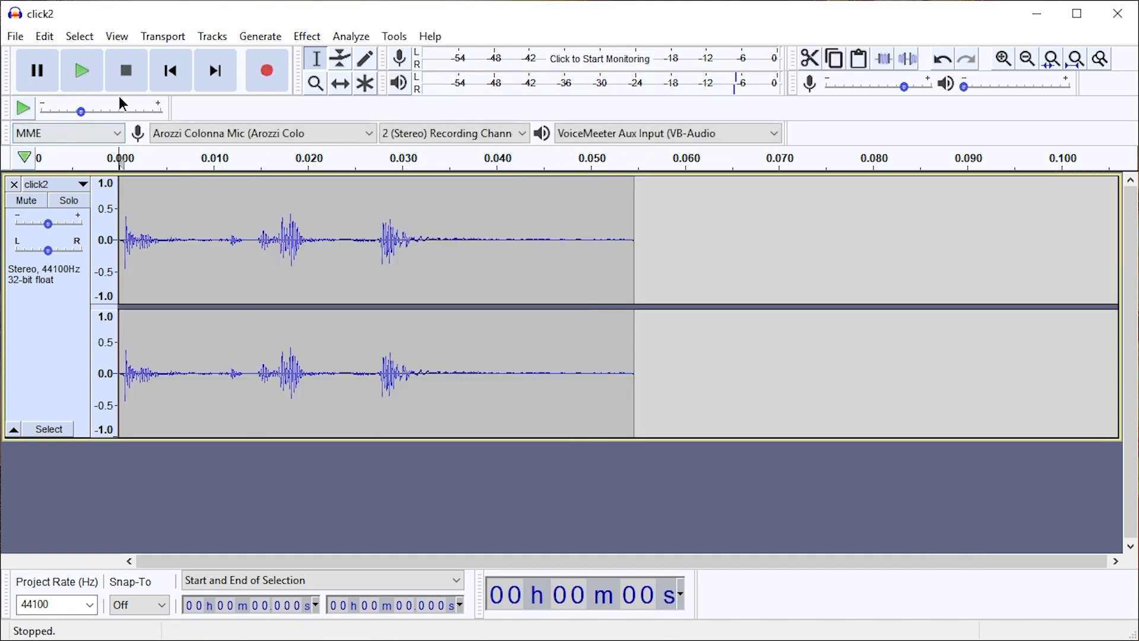
{"action": "left_click", "coordinate": [15, 36]}
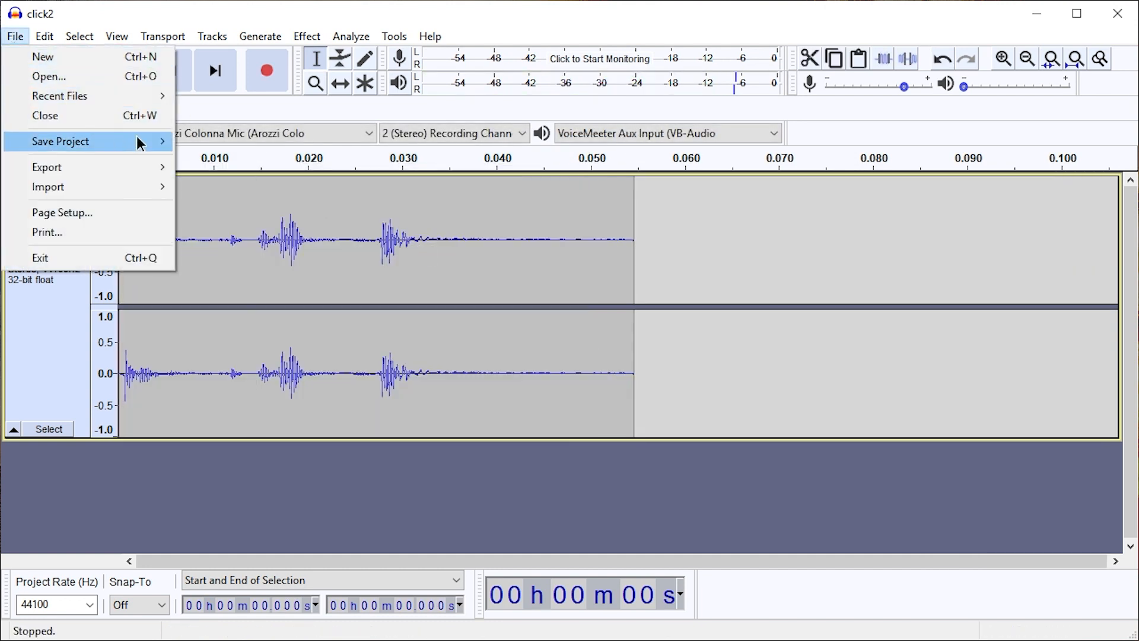
{"action": "mouse_move", "coordinate": [142, 167]}
{"action": "left_click", "coordinate": [741, 229]}
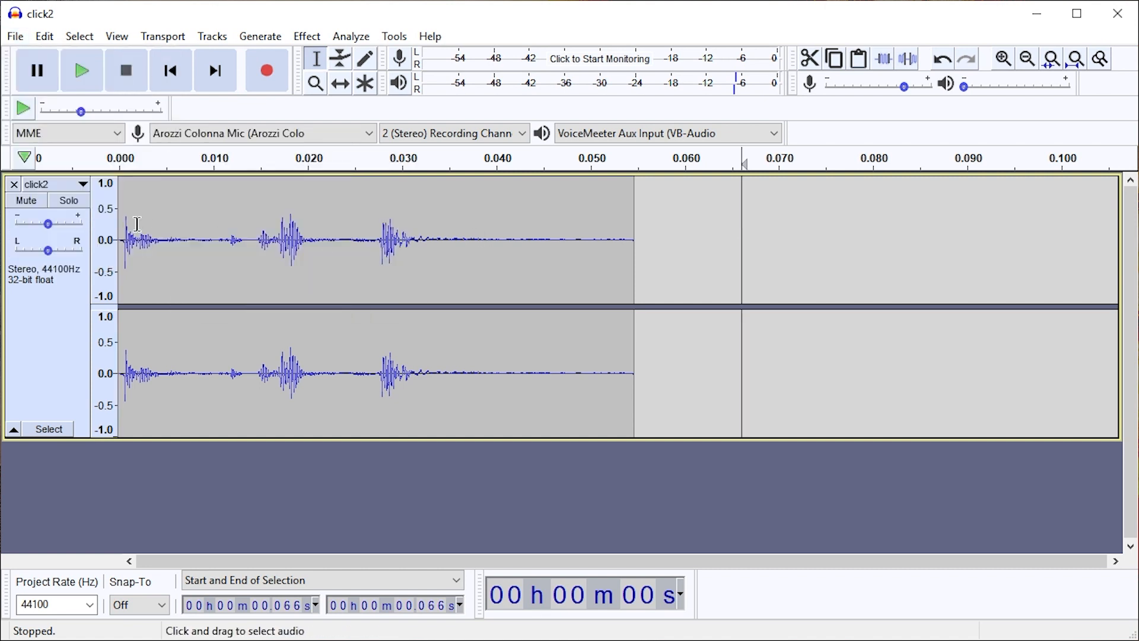
Select the whole trimmed track and export the selected audio as click2correct.wav in WAV (Microsoft) format
{"action": "key", "text": "ctrl+a"}
{"action": "left_click", "coordinate": [13, 37]}
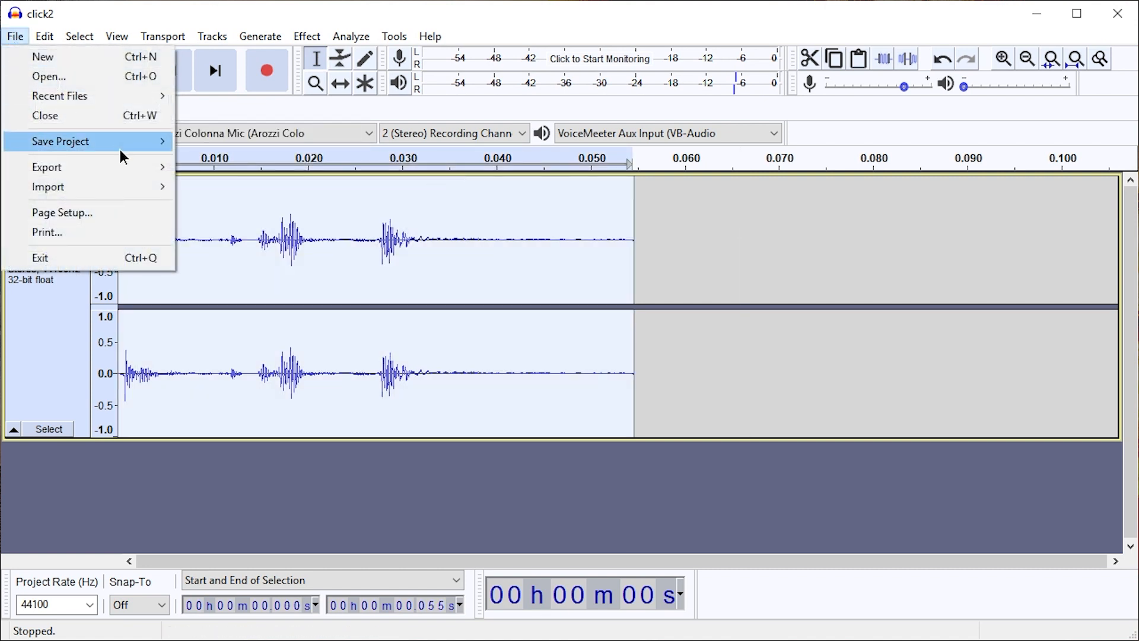
{"action": "mouse_move", "coordinate": [134, 163]}
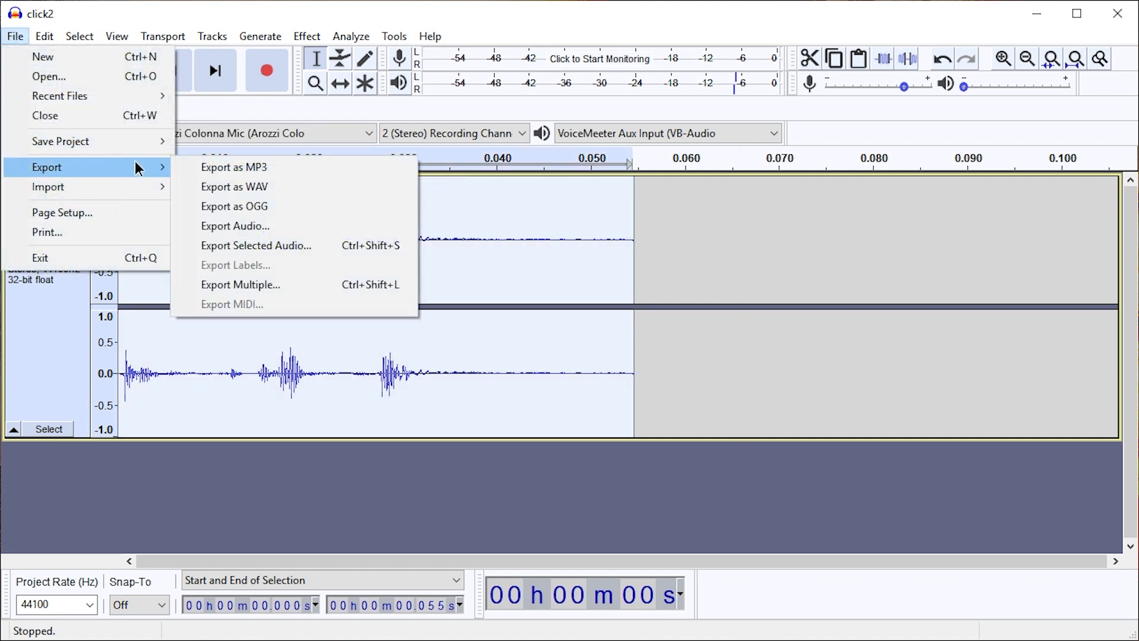
{"action": "left_click", "coordinate": [266, 247]}
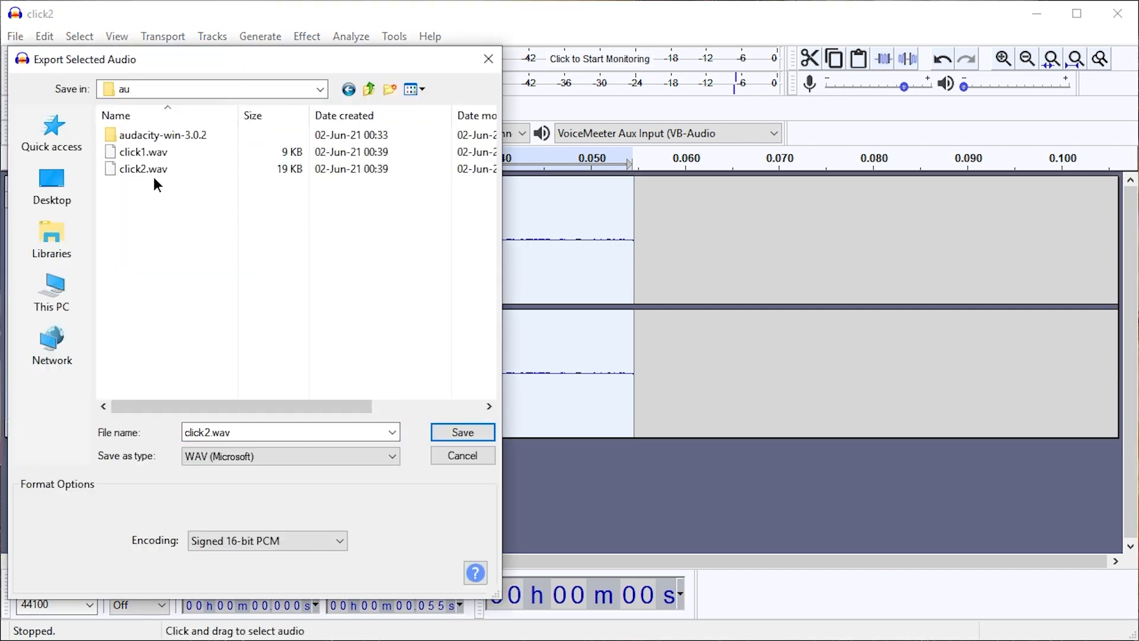
{"action": "left_click", "coordinate": [206, 433]}
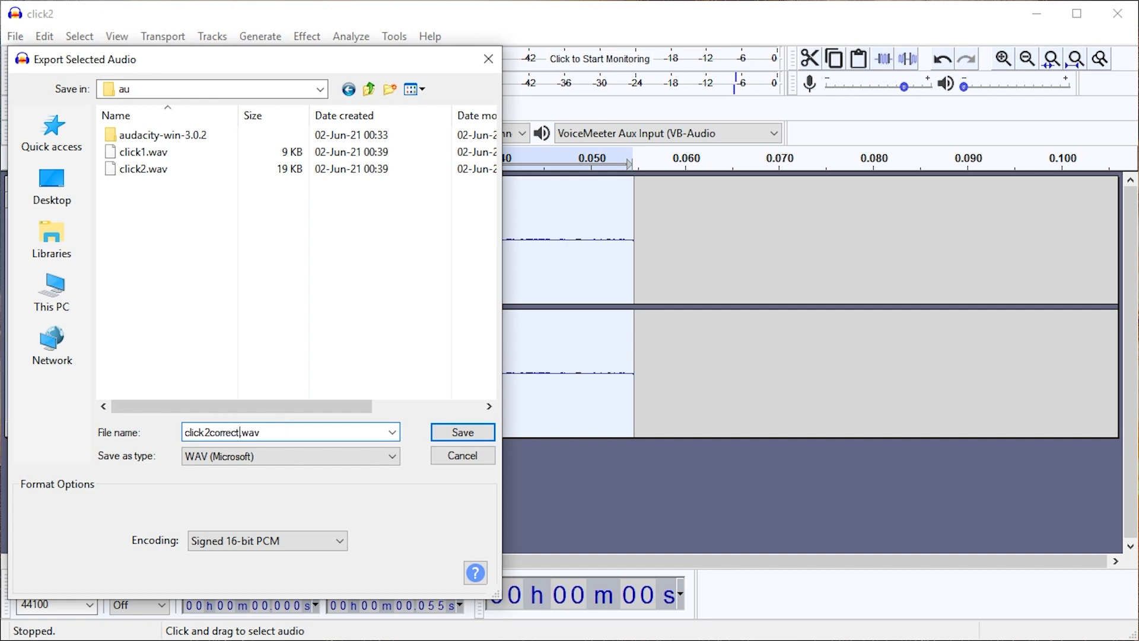
{"action": "key", "text": "Return"}
Close the click2 project
{"action": "left_click", "coordinate": [1118, 13]}
{"action": "key", "text": "Return"}
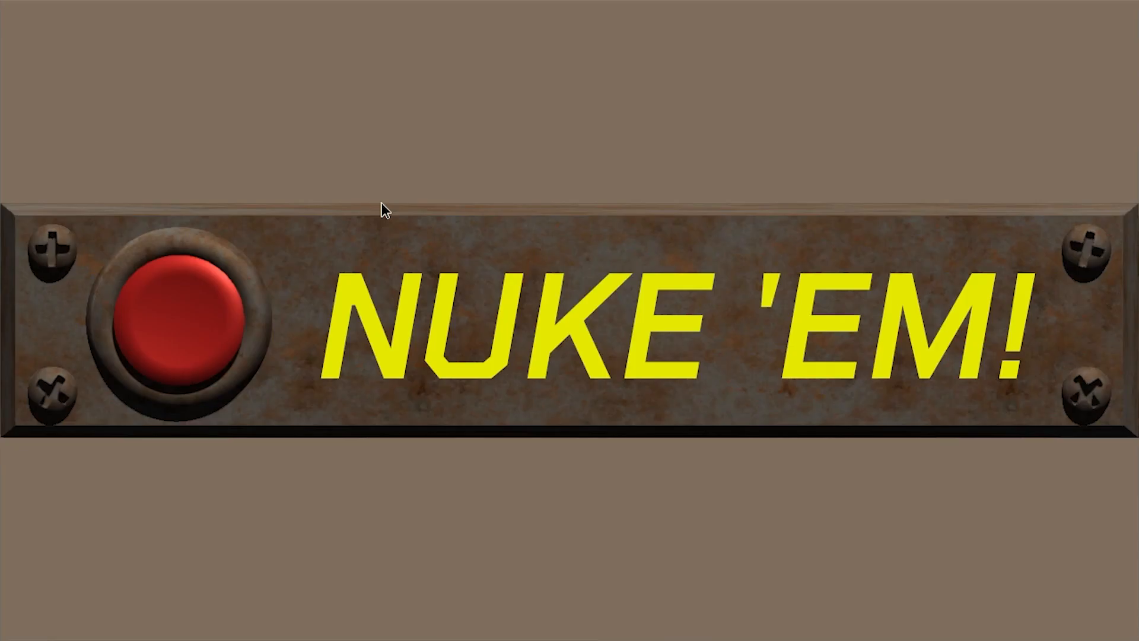
{"action": "left_click", "coordinate": [319, 321]}
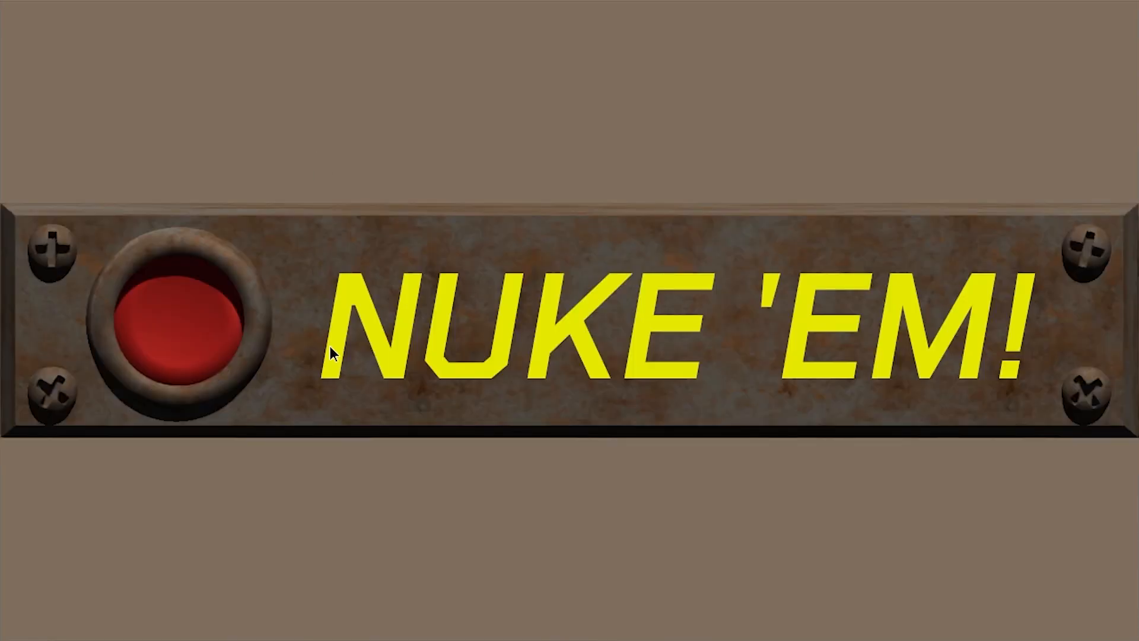